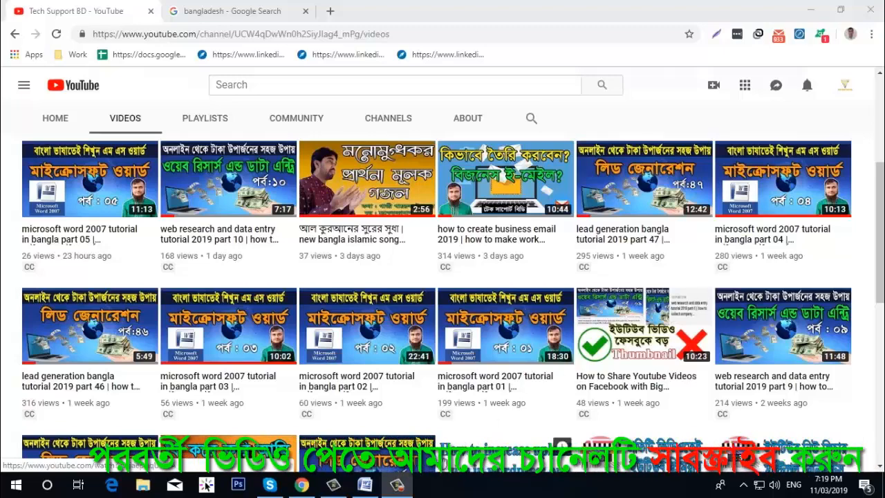
- Switch to Word and enter "For those who like to explore a destination beyond the must-see highlights, Bangladesh offers rich pickings" in the blank document
left_click(365, 484)
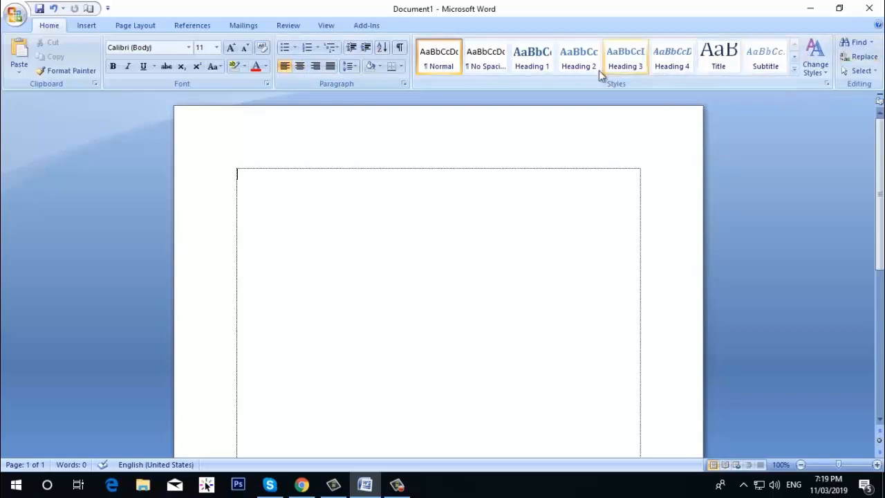
left_click(93, 27)
left_click(54, 29)
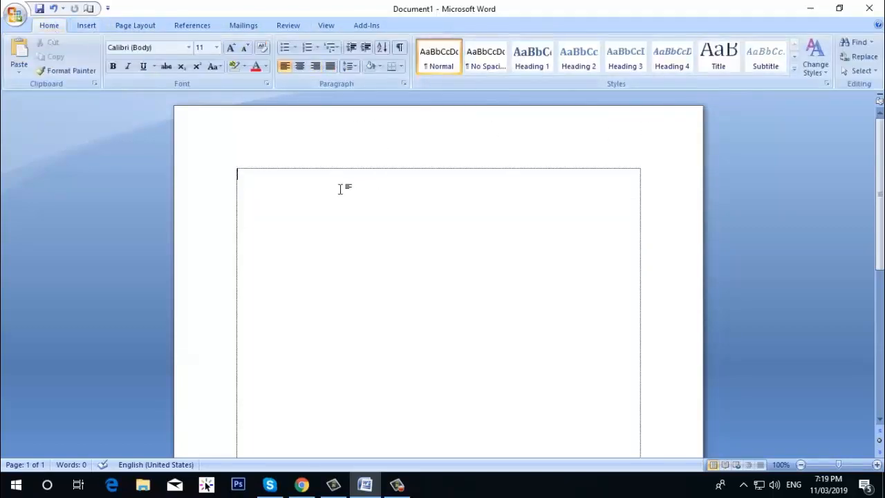
type("For those who like to explore a destination beyond the must-see highlights, Bangladesh offers rich pickings")
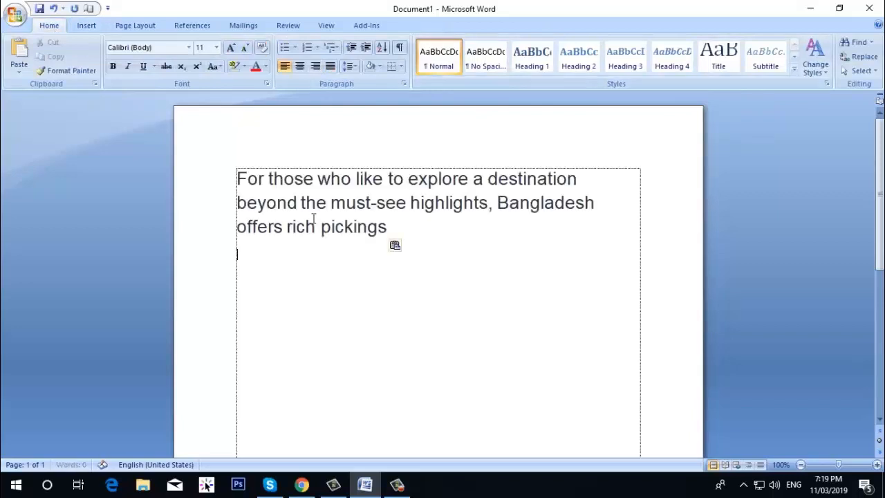
key("BackSpace")
key("ctrl+a")
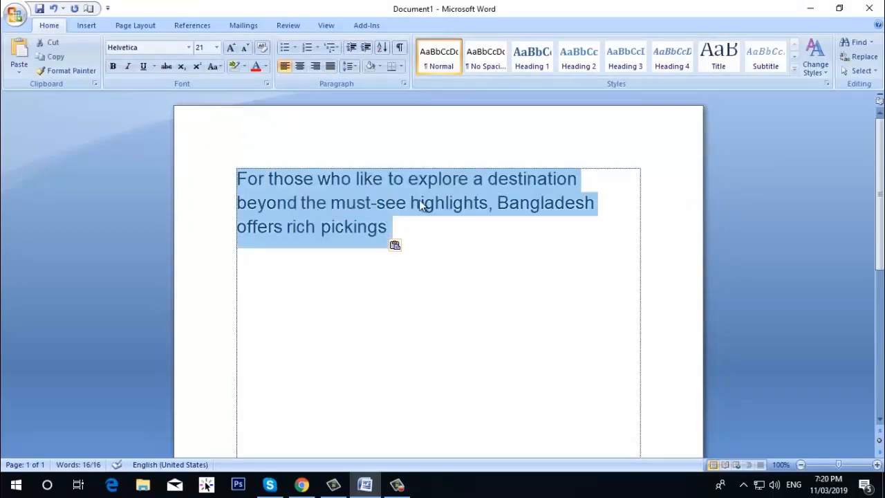
left_click(410, 223)
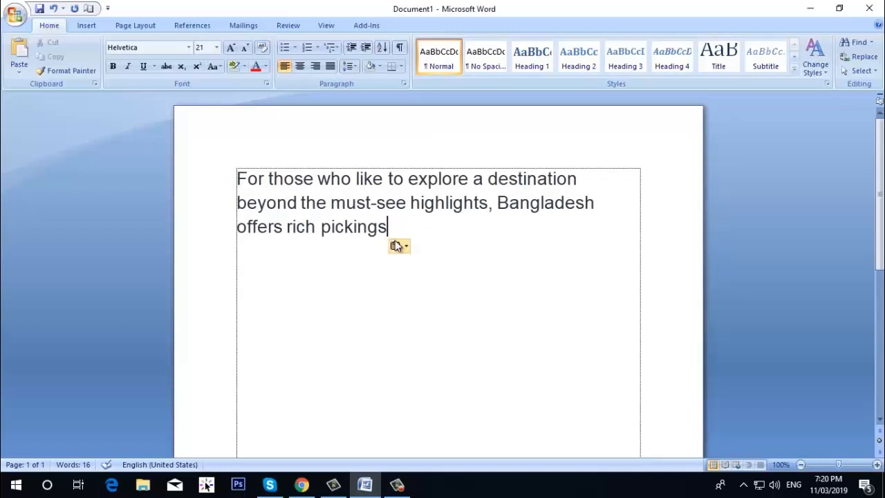
- Apply the Normal style to the paragraph, followed by the No Spacing style, and preview other quick styles
left_click(439, 54)
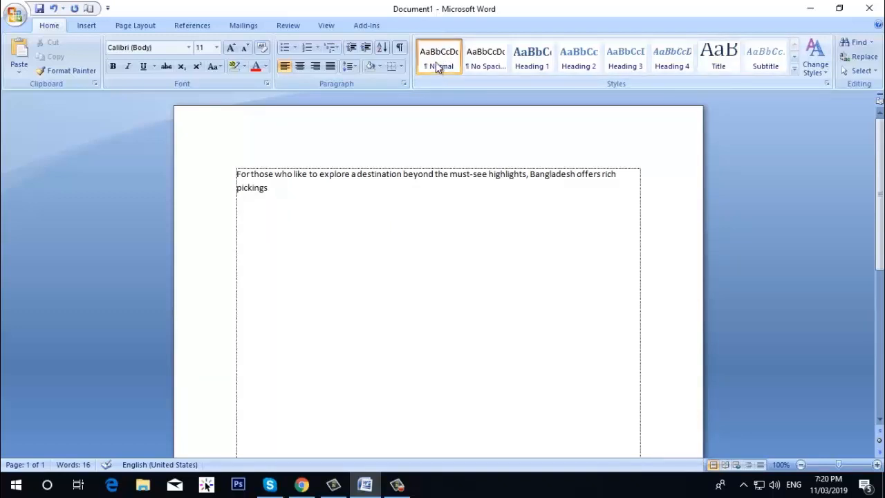
left_click(479, 69)
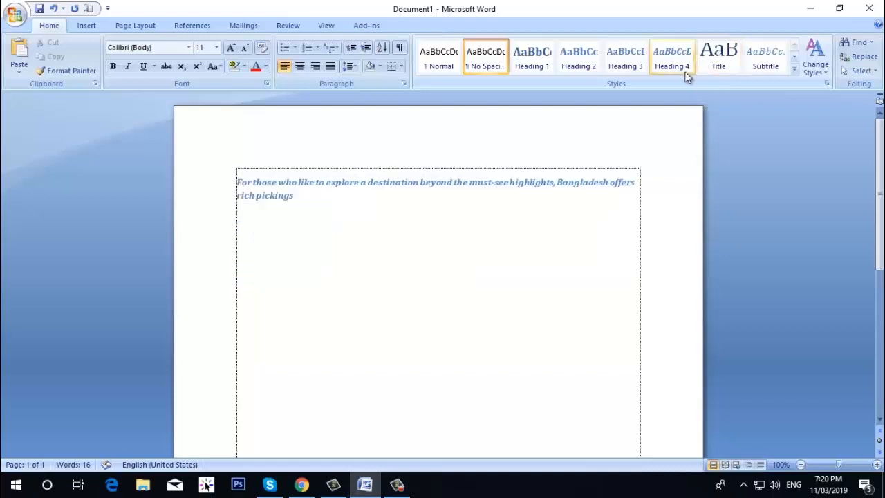
left_click(794, 70)
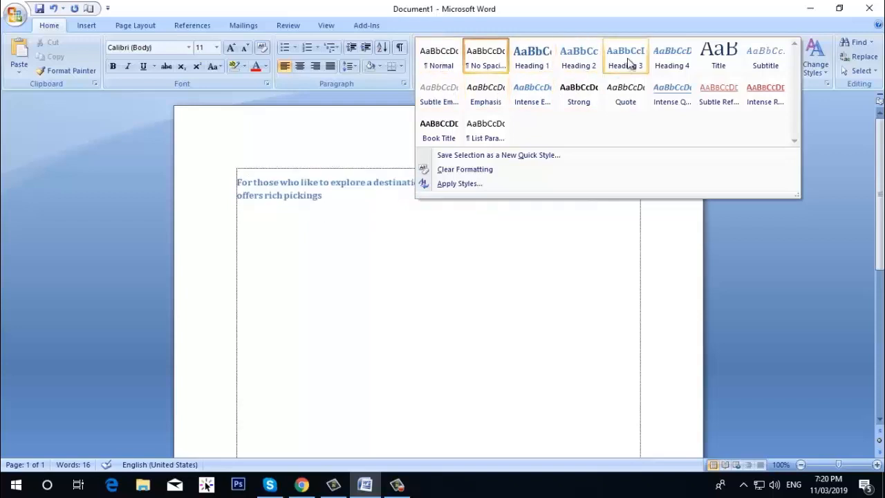
left_click(770, 28)
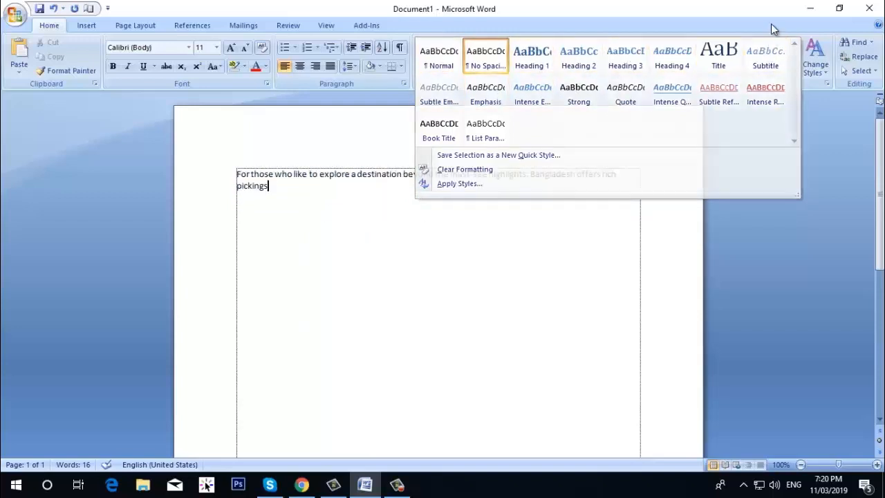
- Preview the available style sets and change the document's theme fonts to Foundry (Rockwell)
left_click(826, 73)
mouse_move(834, 90)
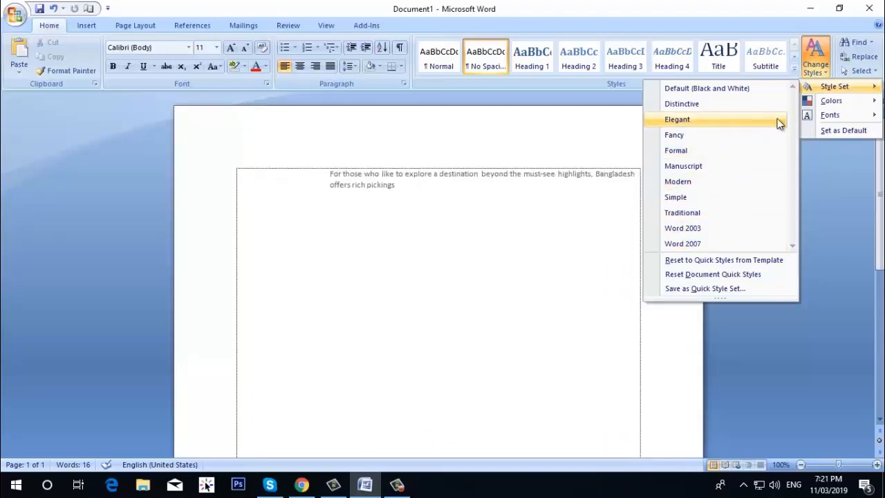
mouse_move(826, 115)
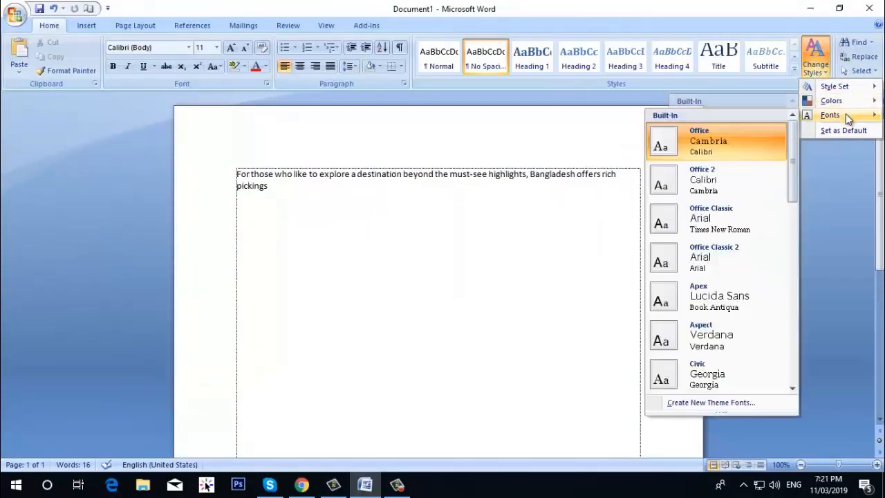
scroll(744, 211, "down", 1)
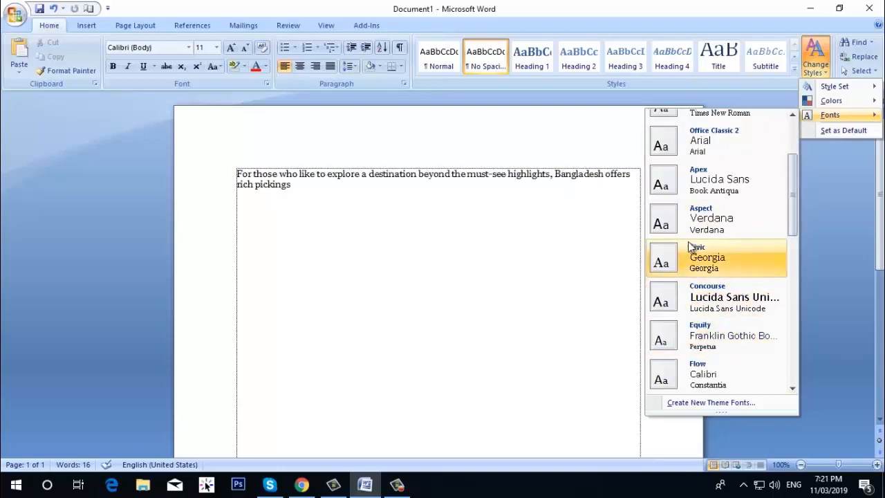
scroll(684, 276, "down", 2)
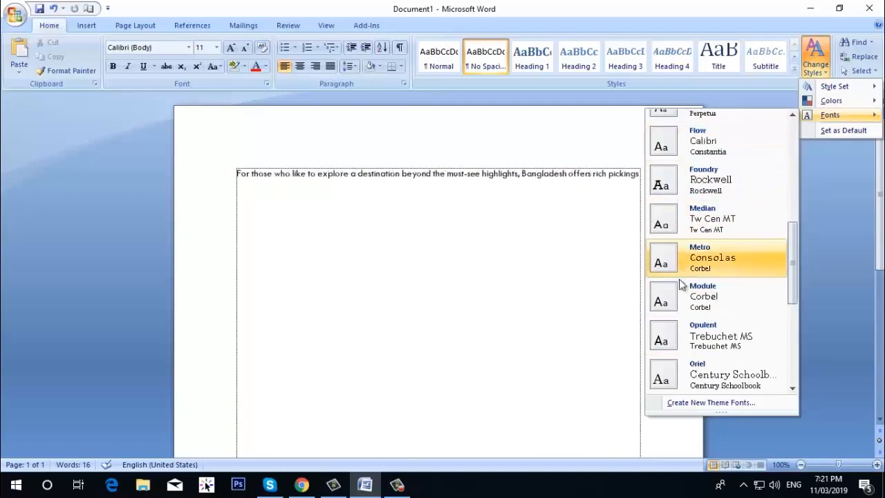
left_click(703, 191)
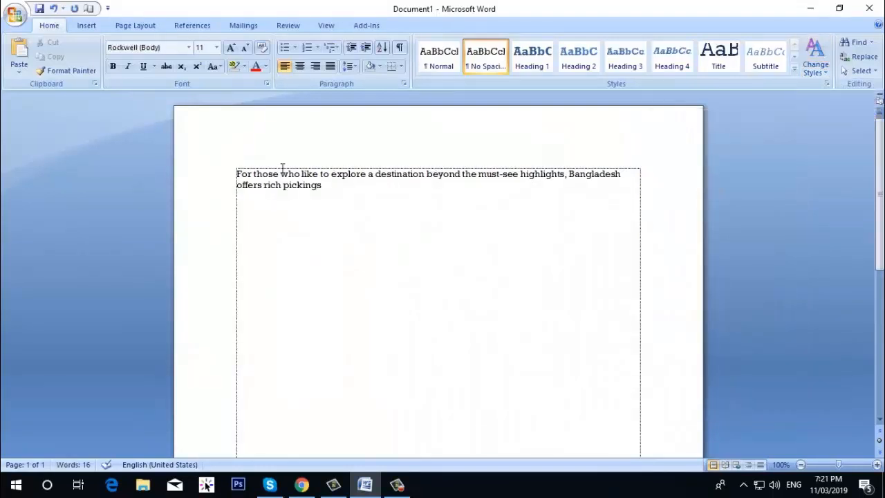
- Replace the whole paragraph with a pasted copy of the sentence in its original Helvetica 21 pt formatting
left_click_drag(332, 186, 253, 166)
key("ctrl+c")
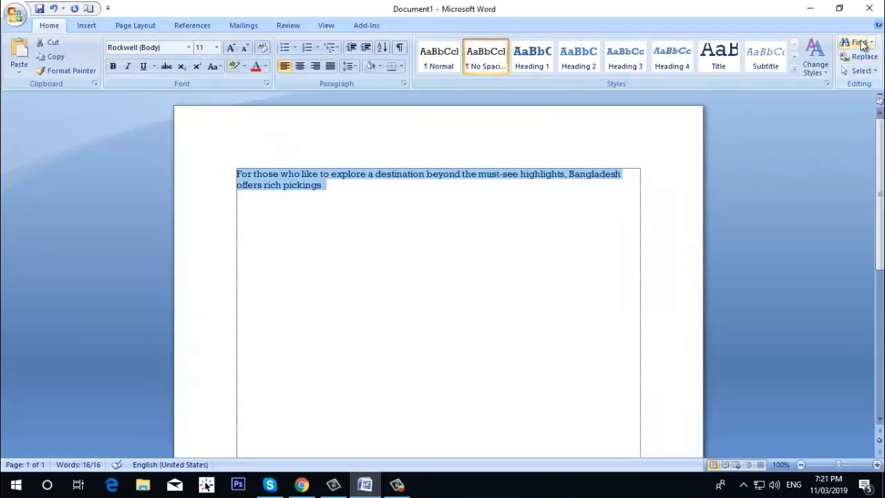
left_click(477, 218)
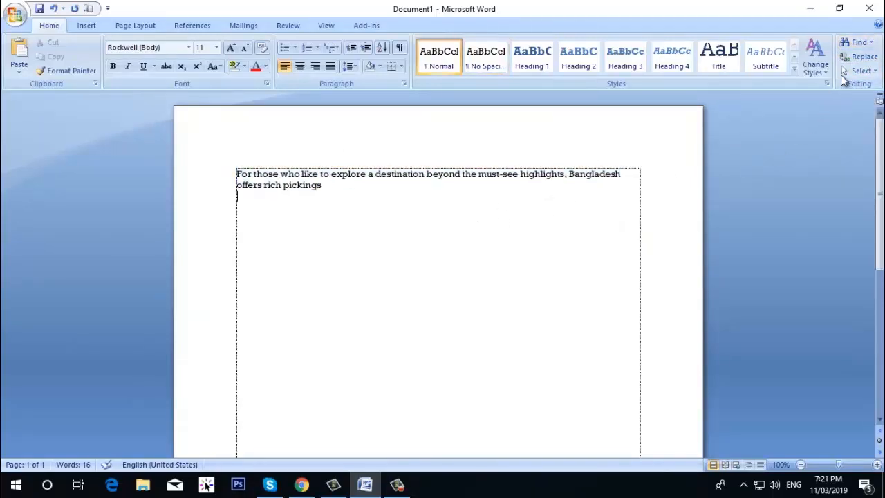
double_click(228, 173)
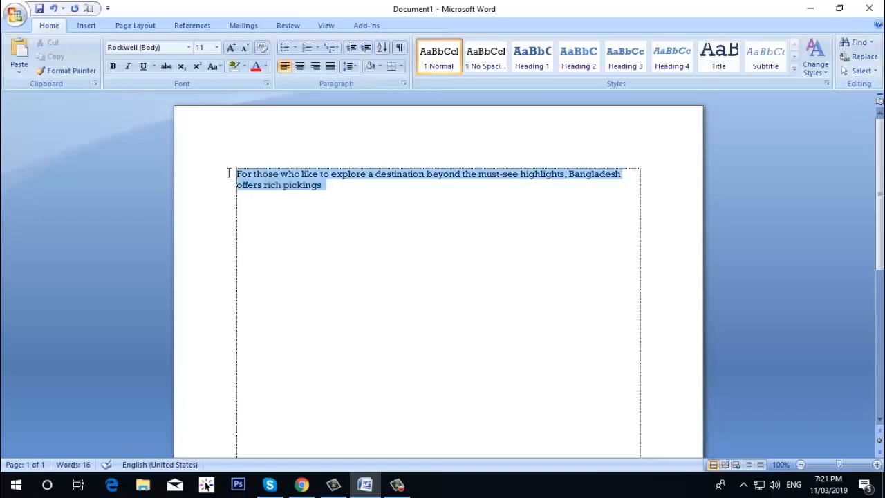
key("ctrl+v")
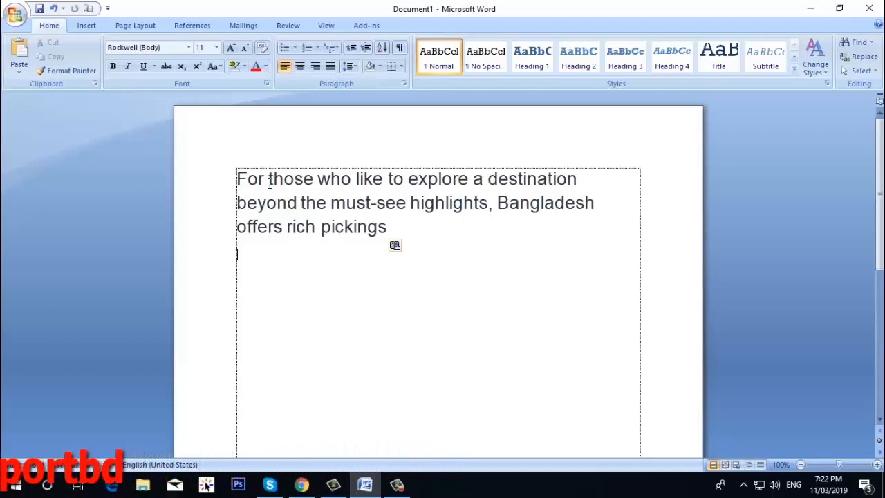
- Find the word "like" in the document and close the search dialog
left_click(857, 43)
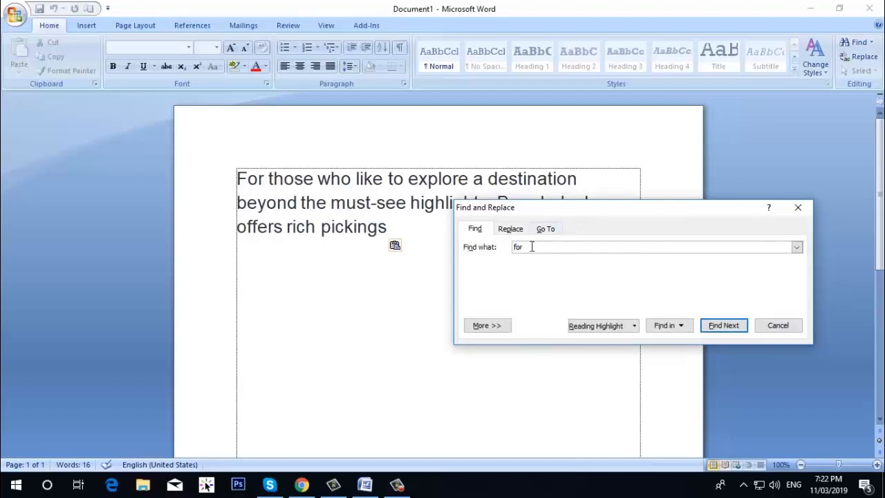
key("BackSpace")
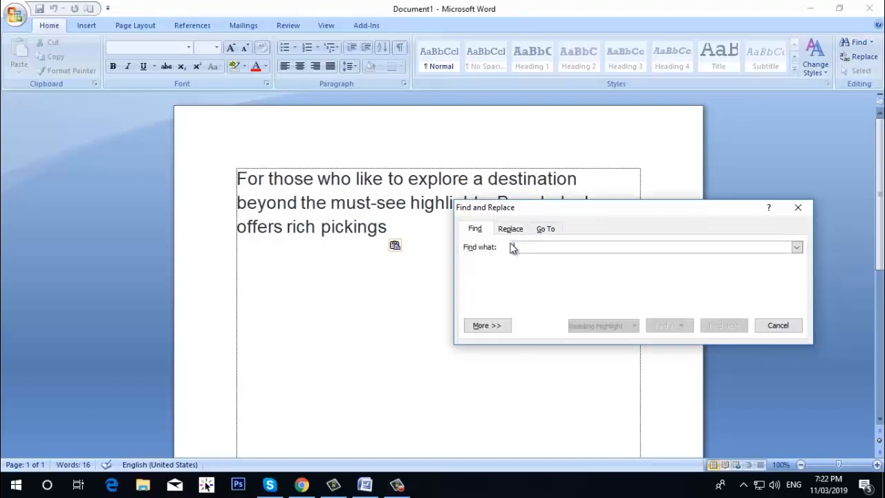
key("Escape")
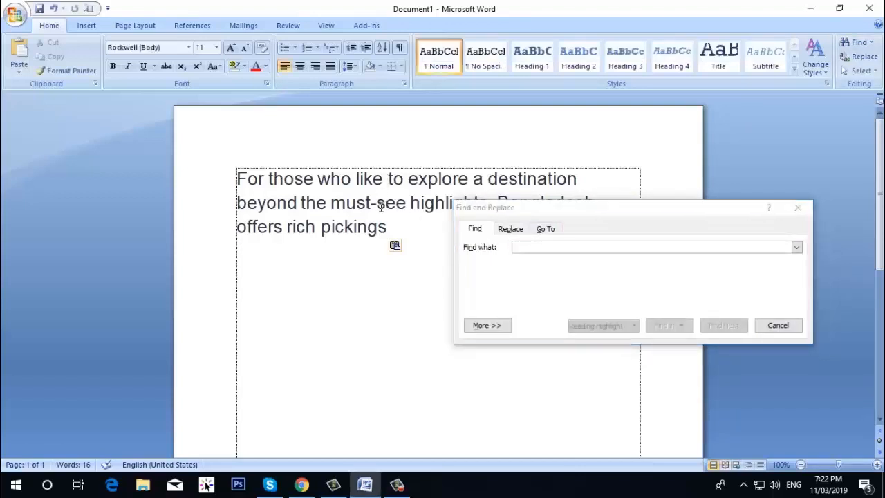
left_click(383, 179)
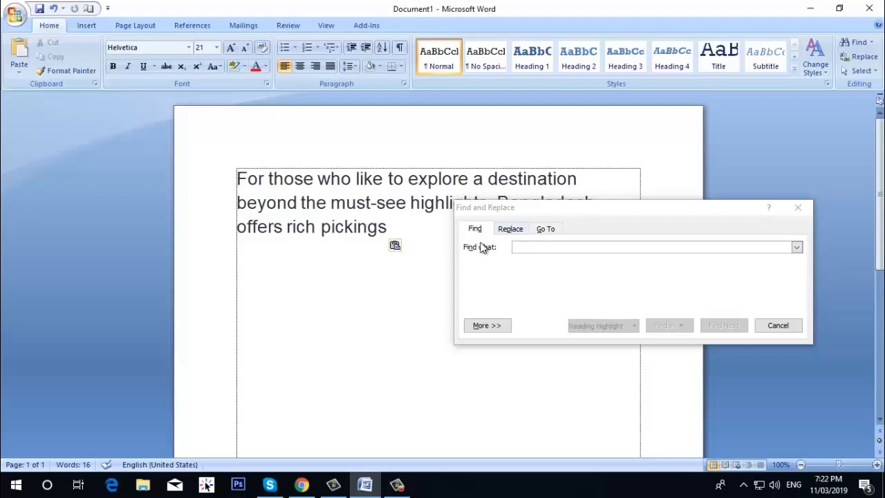
left_click(541, 248)
type("like")
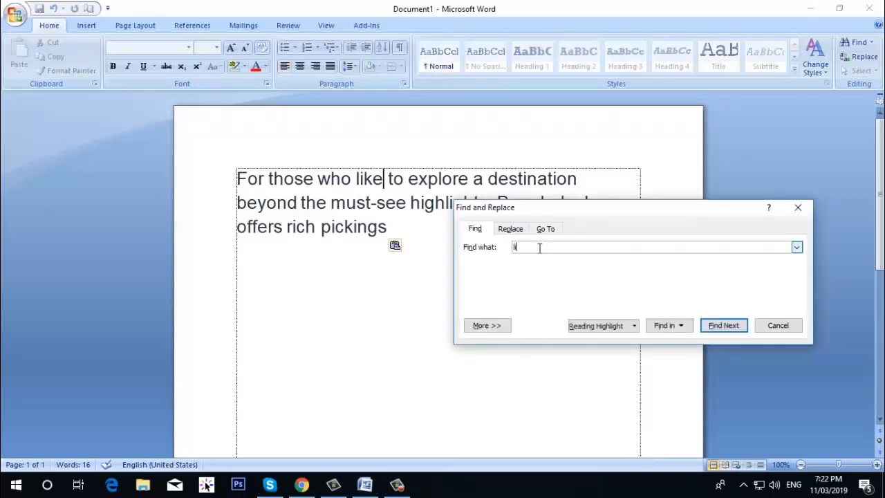
left_click(723, 324)
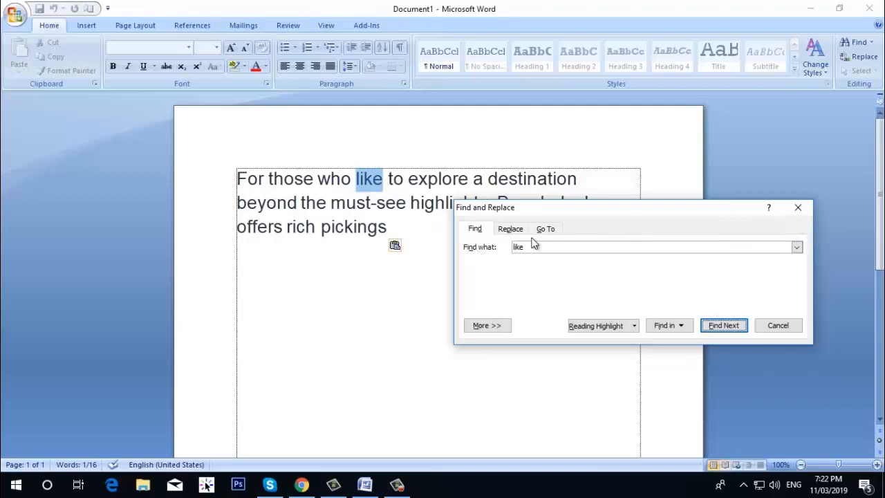
left_click(809, 213)
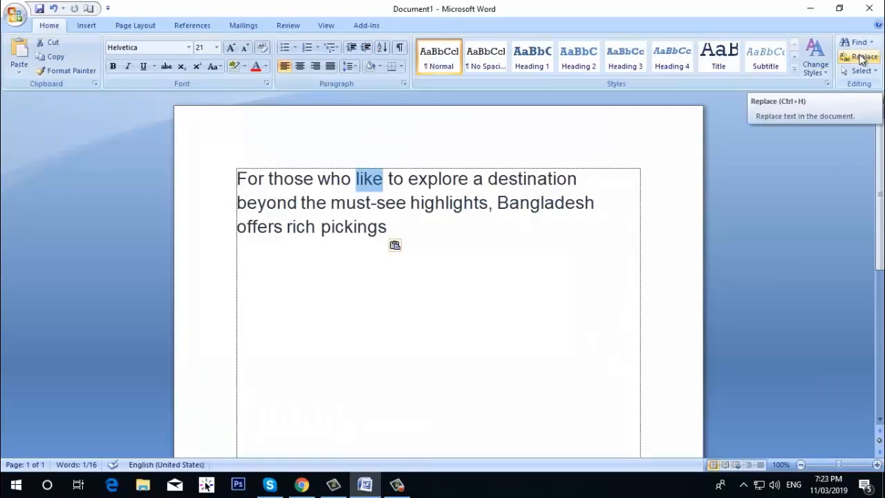
- Open Find and Replace with "like" as the search term and move the dialog below the paragraph
left_click(861, 59)
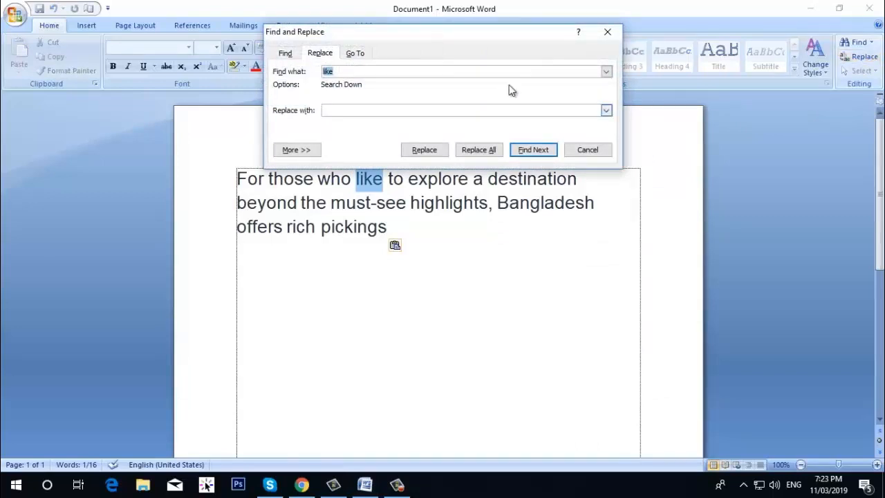
left_click_drag(463, 32, 532, 195)
left_click_drag(442, 200, 465, 269)
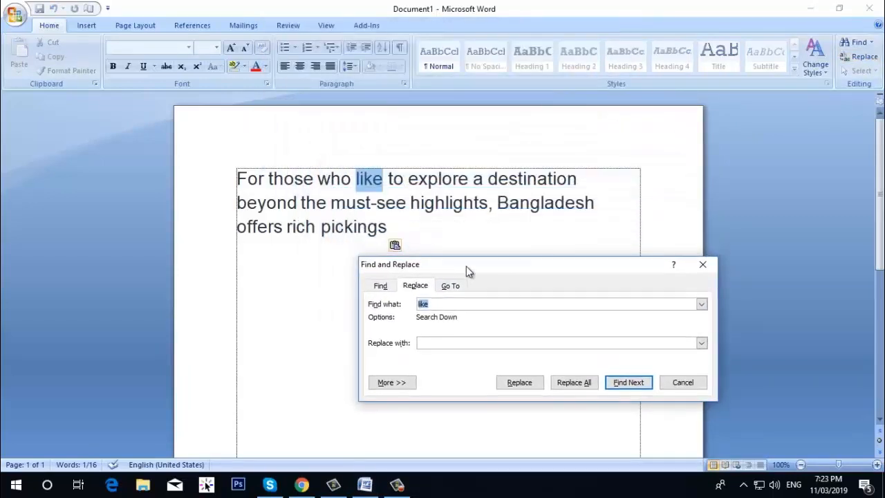
left_click(439, 302)
left_click(435, 339)
left_click(434, 304)
left_click_drag(431, 268, 432, 257)
left_click_drag(433, 291, 415, 294)
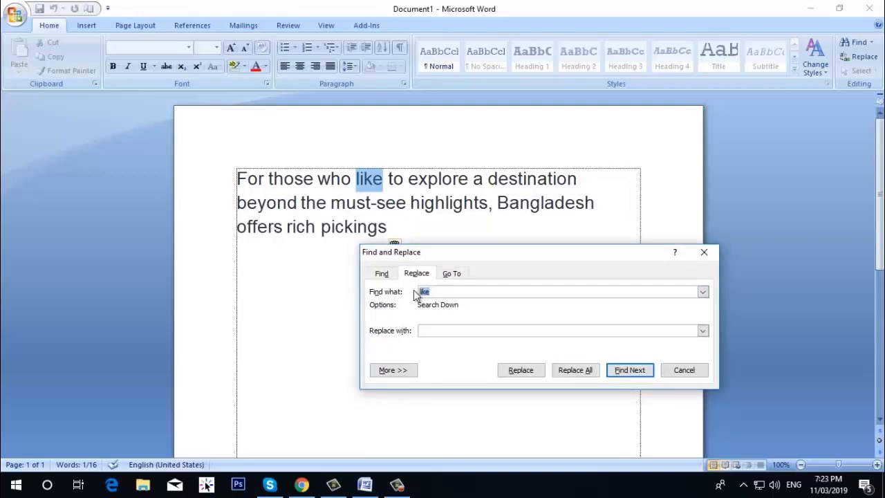
left_click(441, 292)
left_click_drag(434, 292, 410, 291)
- Replace all occurrences of "like" with "For", continuing the search from the beginning of the document
left_click(434, 329)
type("For")
left_click_drag(435, 292, 419, 292)
left_click_drag(433, 329, 397, 319)
left_click(497, 329)
left_click(588, 371)
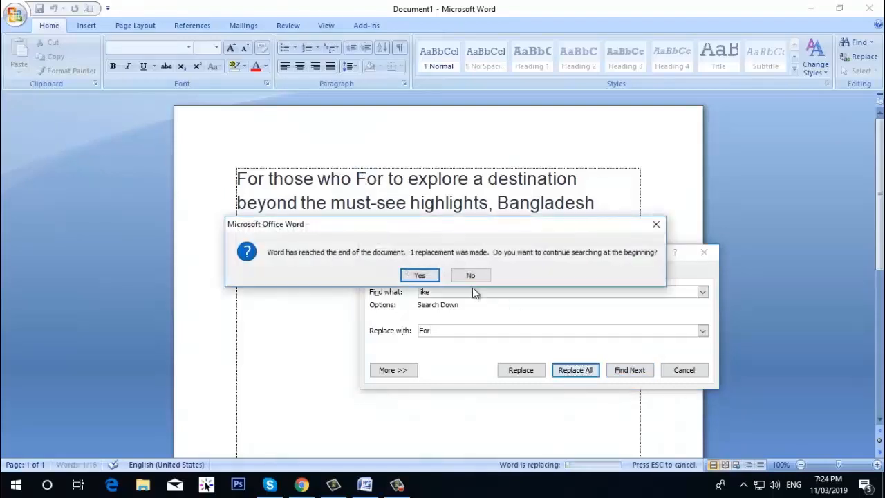
left_click(424, 275)
left_click(443, 275)
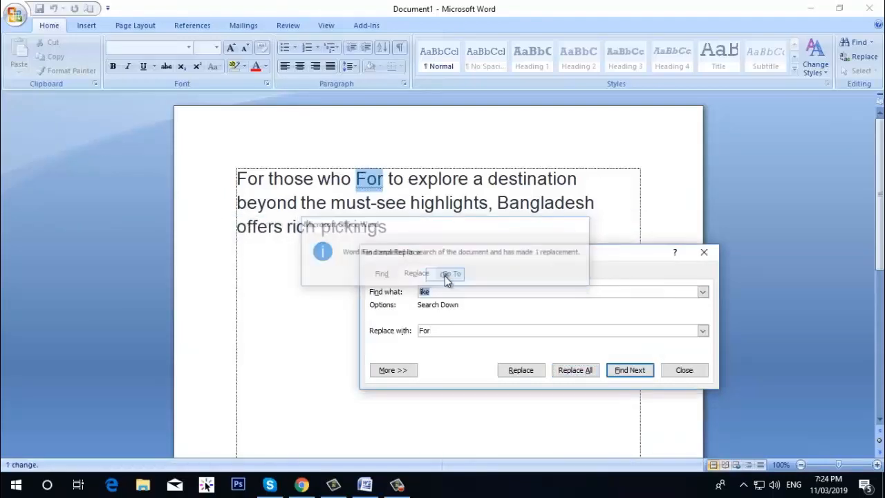
- Examine the replaced word in the first line and the Go To options, and close the dialog
left_click(375, 180)
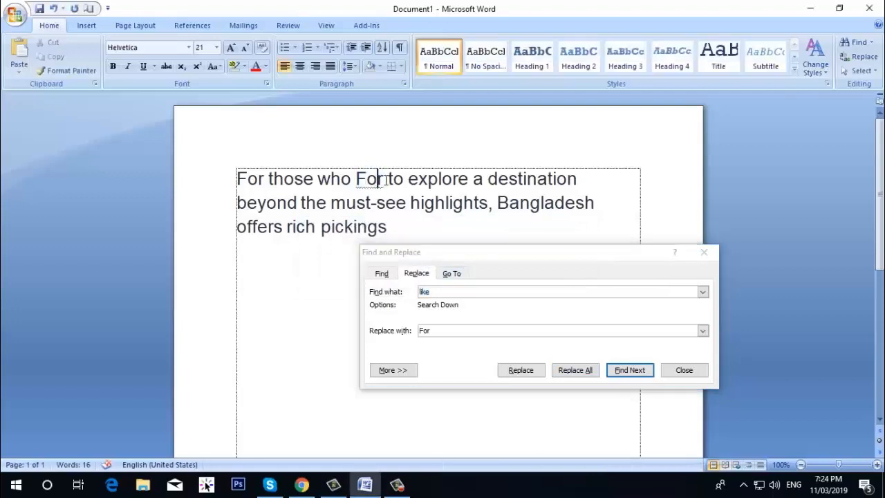
left_click_drag(384, 179, 357, 170)
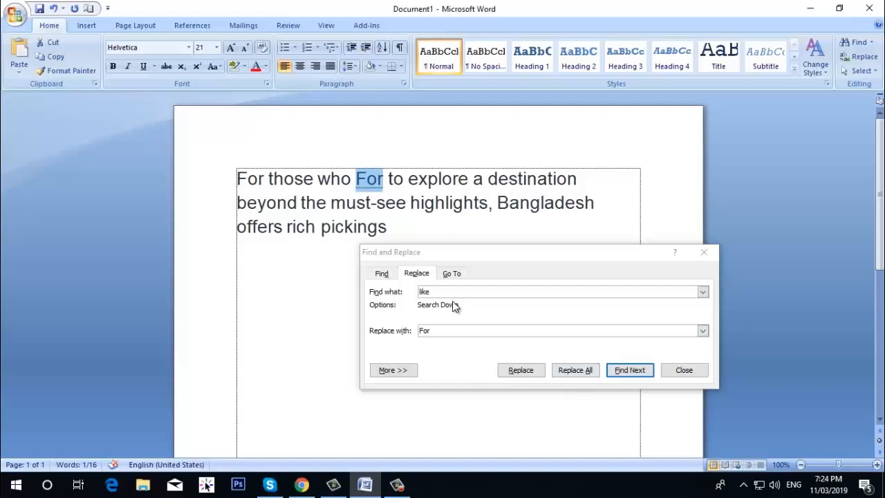
left_click(455, 275)
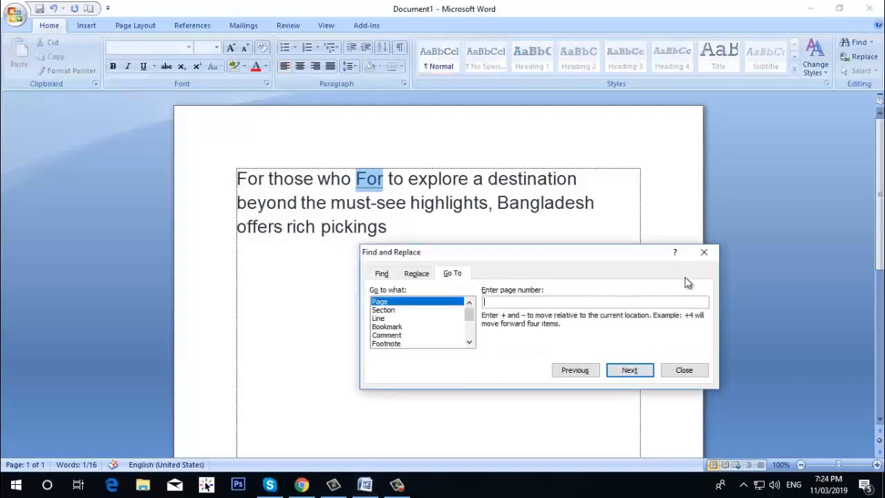
left_click(704, 251)
- Insert a page break after the paragraph to start a second page
left_click(515, 250)
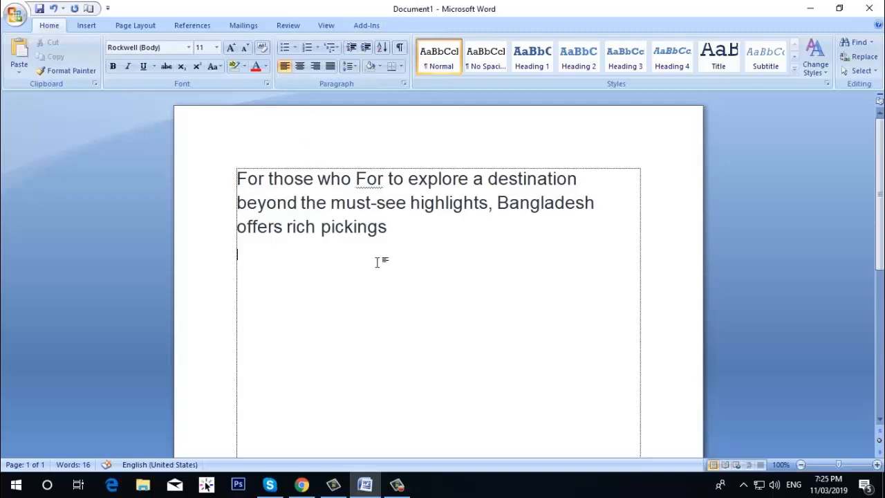
left_click(395, 228)
key("ctrl+Return")
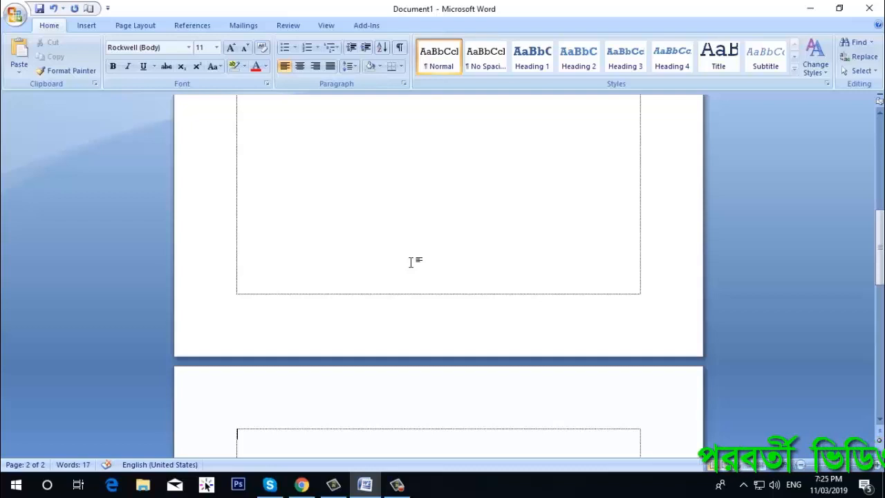
left_click(17, 16)
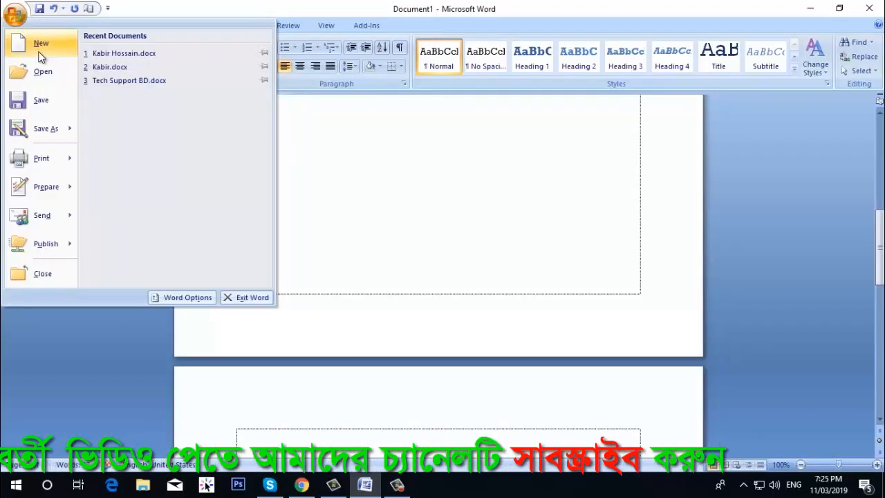
left_click(371, 148)
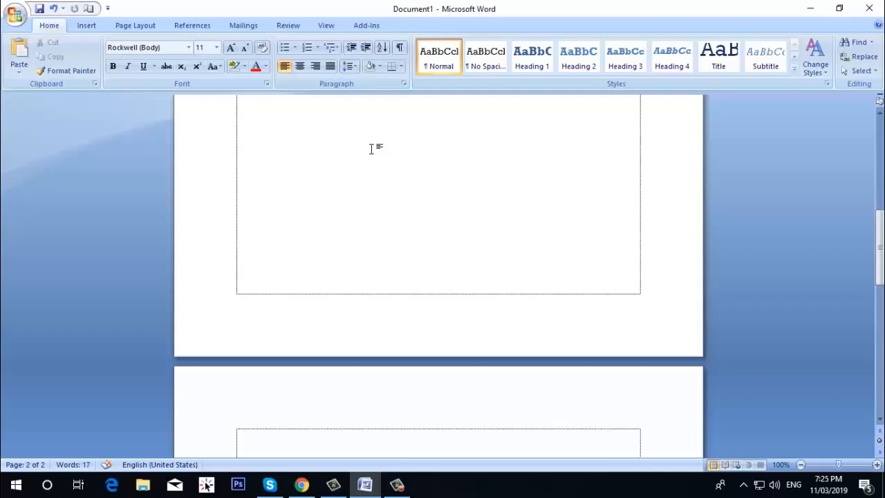
- Add a new line and repeated page breaks after the paragraph to extend the document to nine pages
scroll(376, 166, "up", 10)
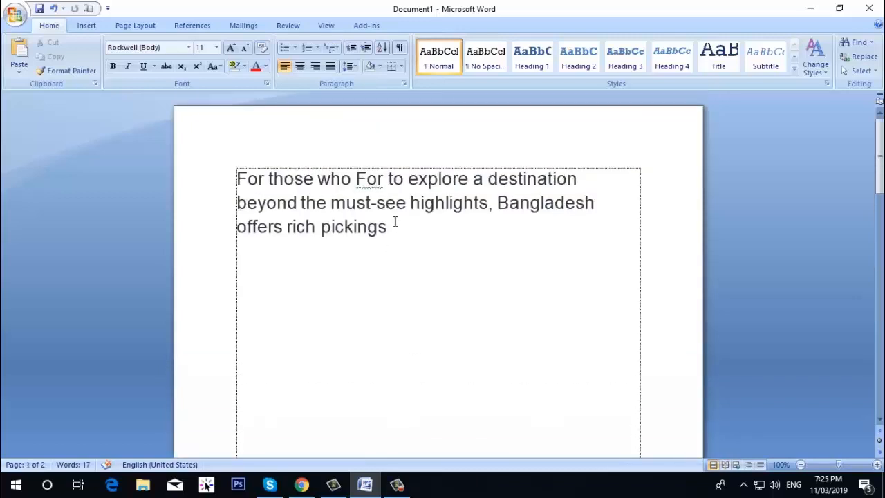
left_click(395, 226)
key("Return")
key("ctrl+Return")
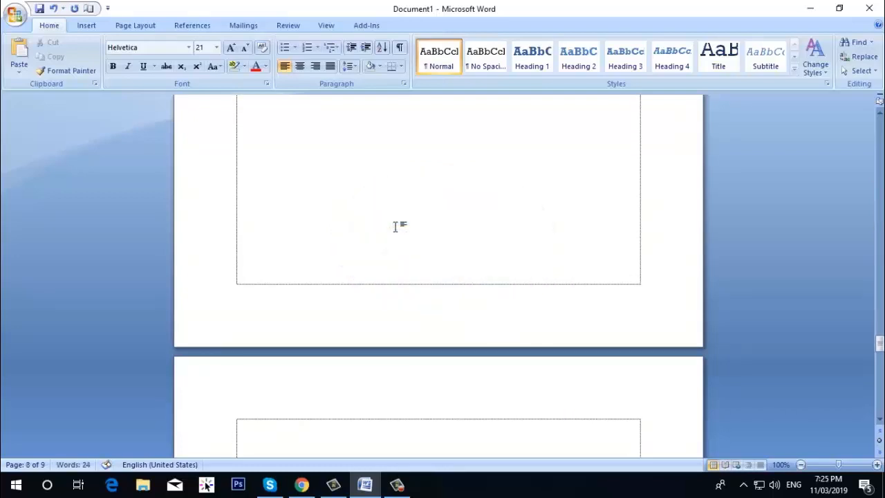
scroll(490, 281, "down", 6)
scroll(491, 281, "down", 10)
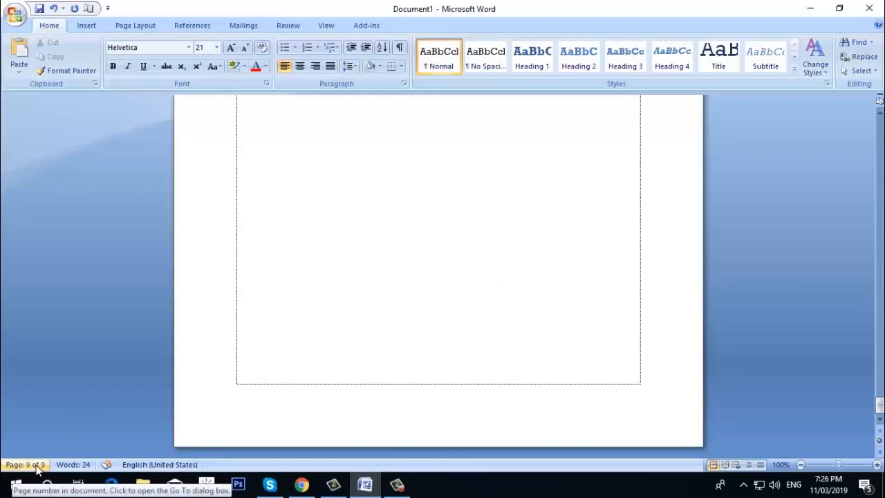
left_click(453, 220)
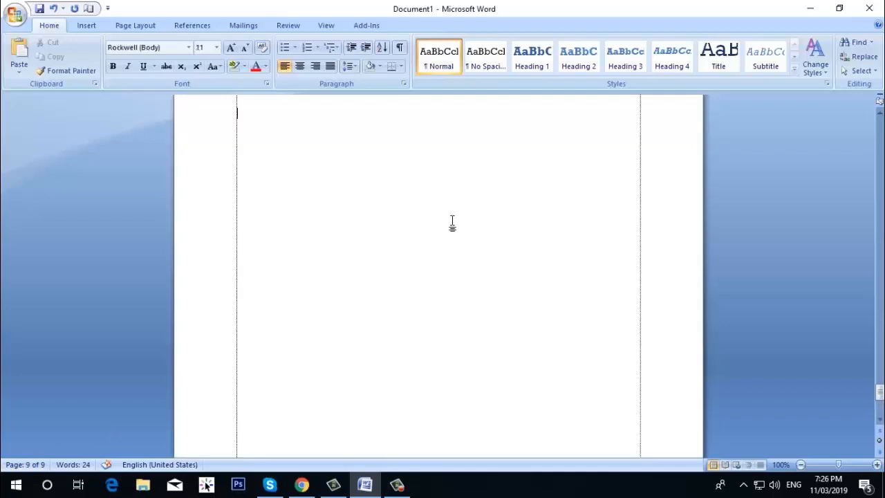
scroll(438, 249, "up", 2)
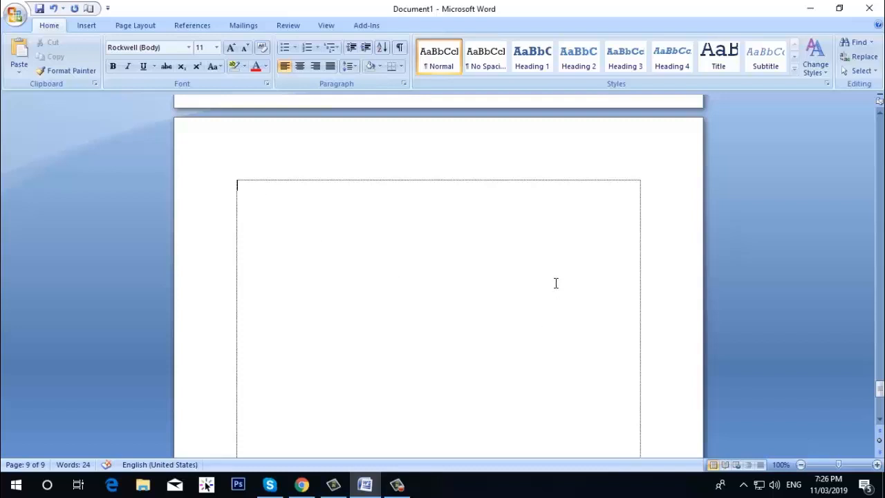
- Open Go To, move the dialog higher, and look through the Section, Line, Bookmark, Comment and Footnote targets
left_click(857, 42)
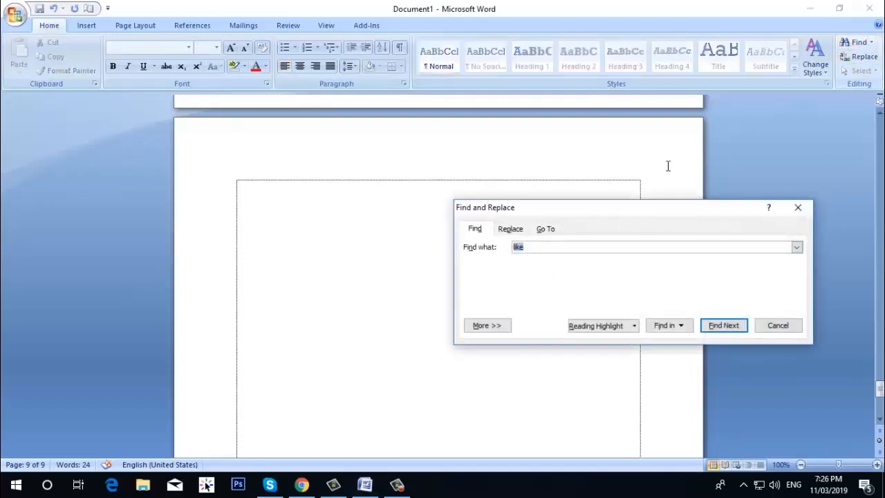
left_click(541, 232)
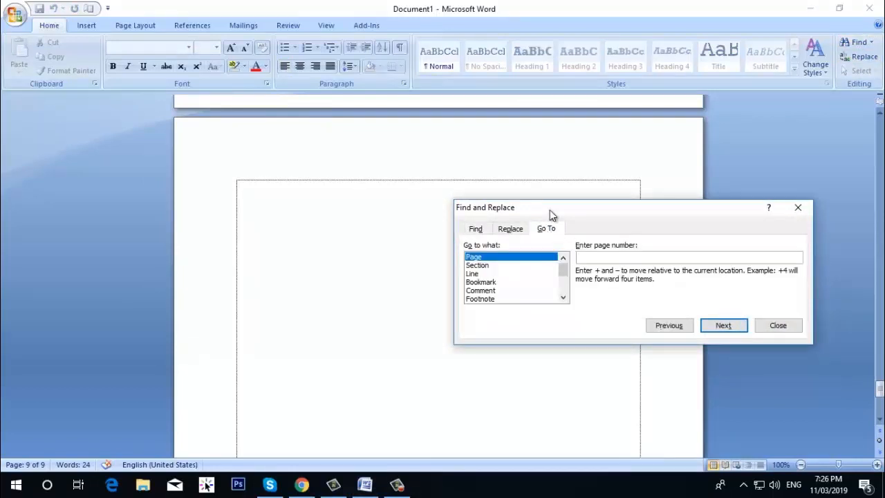
left_click_drag(549, 213, 541, 176)
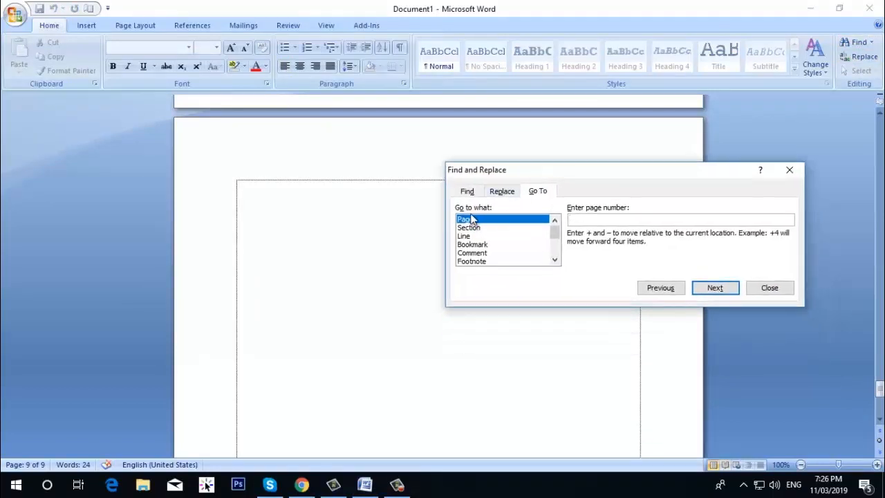
left_click(494, 228)
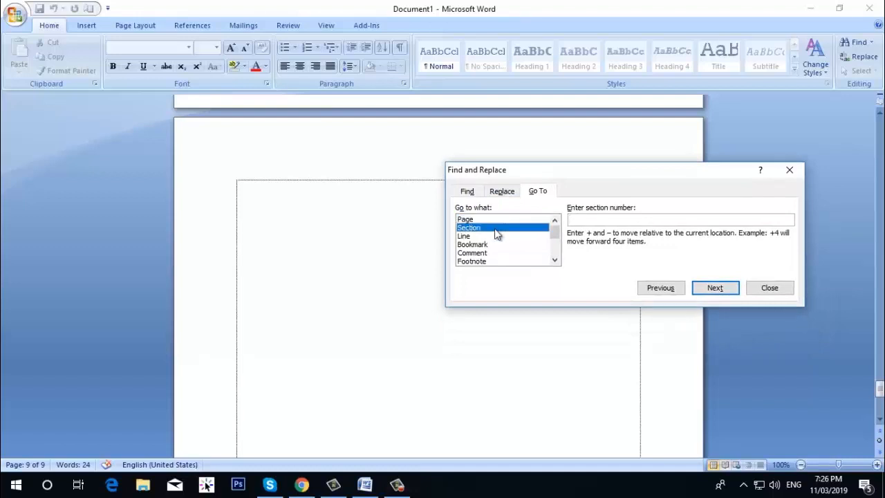
left_click(493, 235)
left_click(493, 245)
left_click(498, 261)
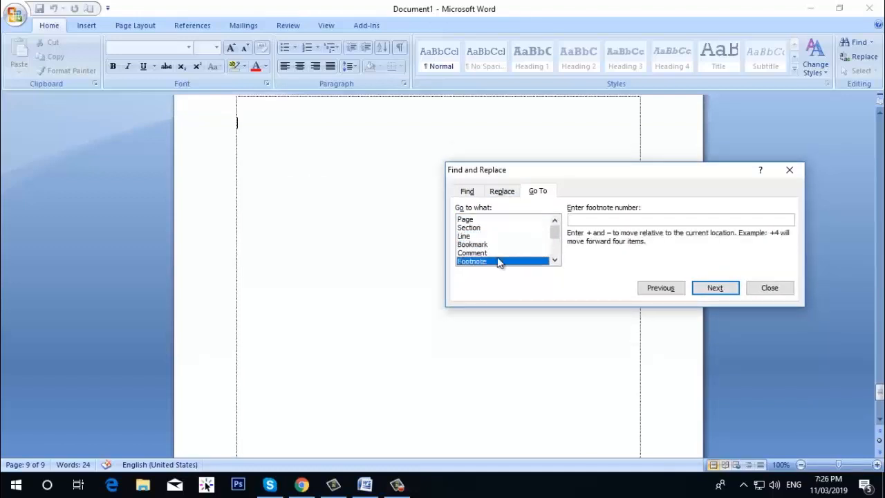
left_click(495, 252)
left_click(498, 236)
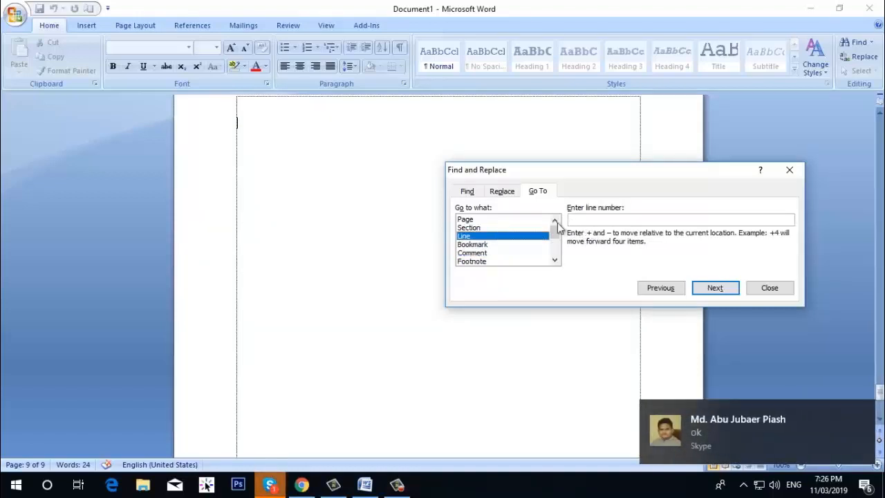
- Go to page 5 of the document and close the Find and Replace dialog
left_click(468, 221)
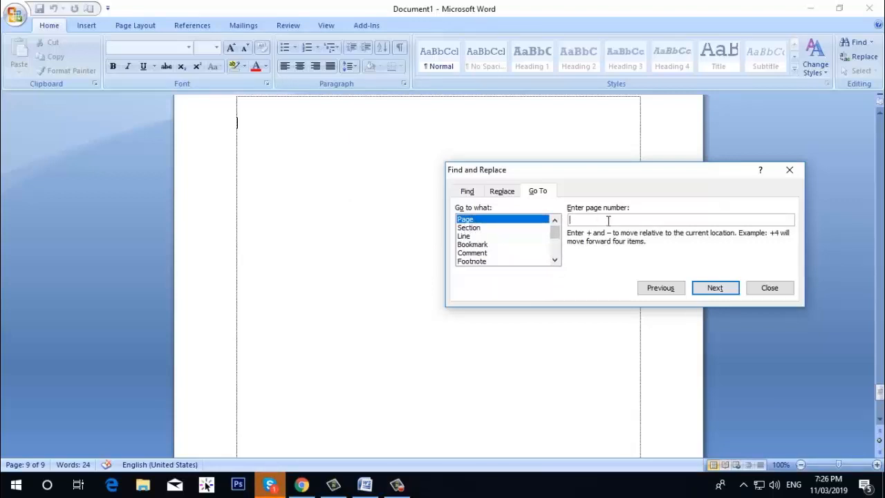
type("5")
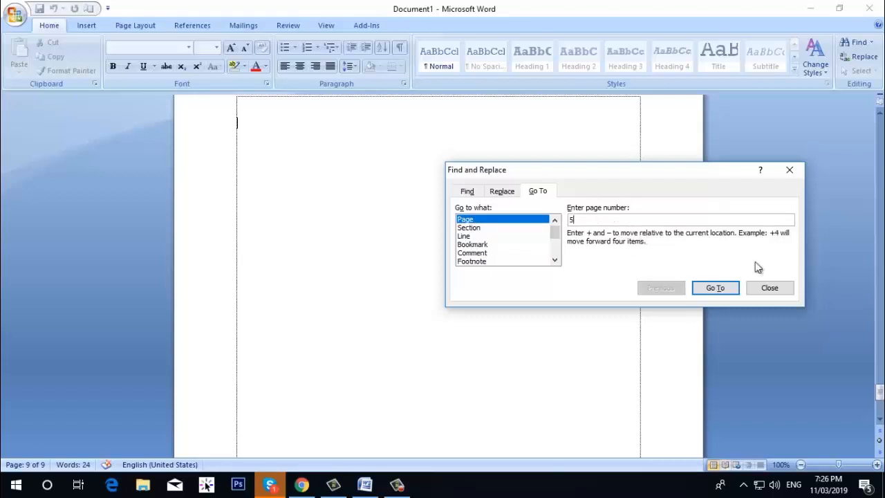
left_click(717, 289)
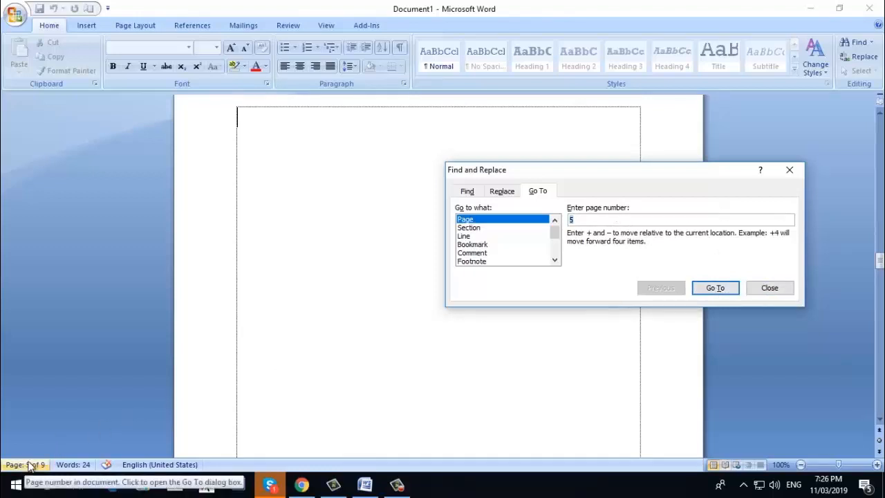
left_click(276, 151)
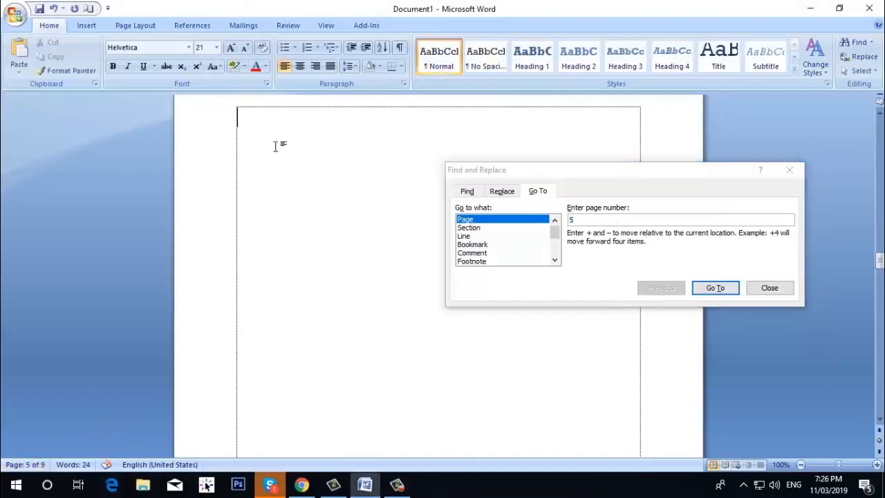
scroll(312, 174, "up", 3)
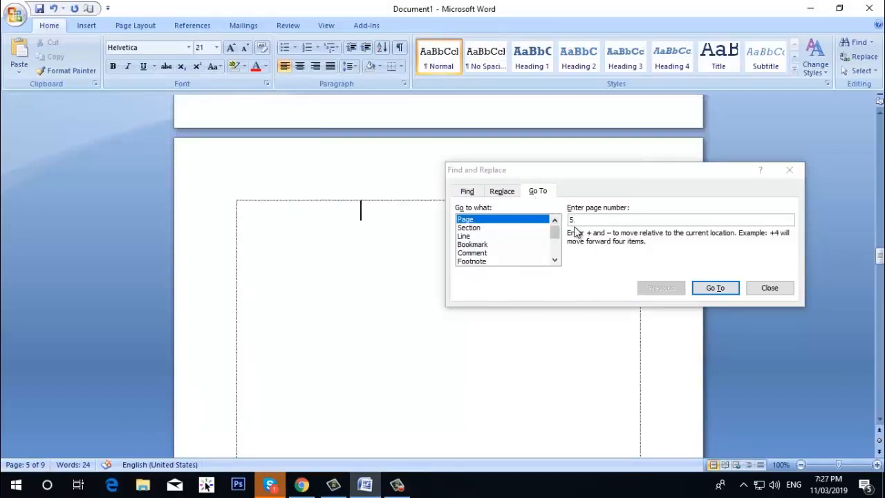
left_click(769, 288)
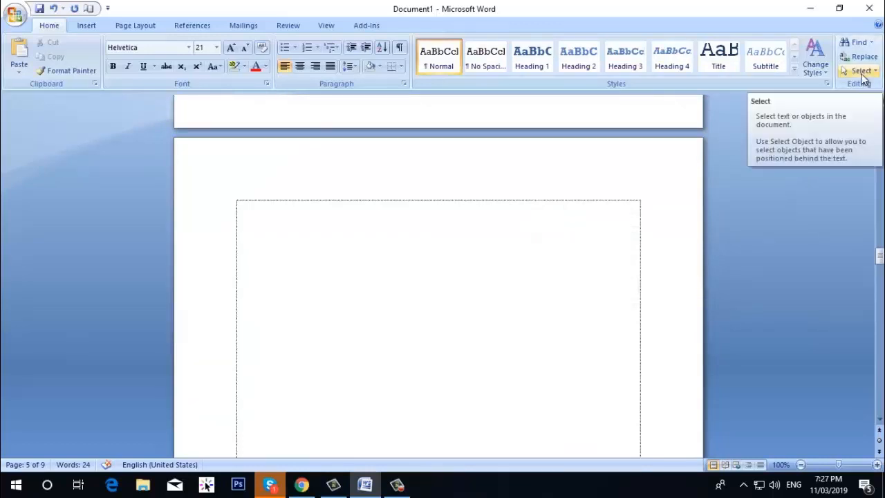
- Return to the first page and select the entire document twice, clearing the selection each time
scroll(516, 214, "up", 15)
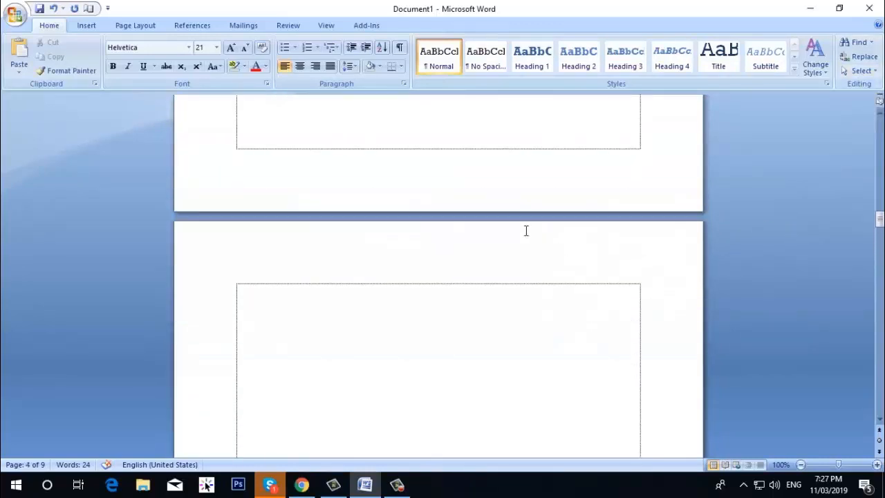
scroll(525, 230, "up", 10)
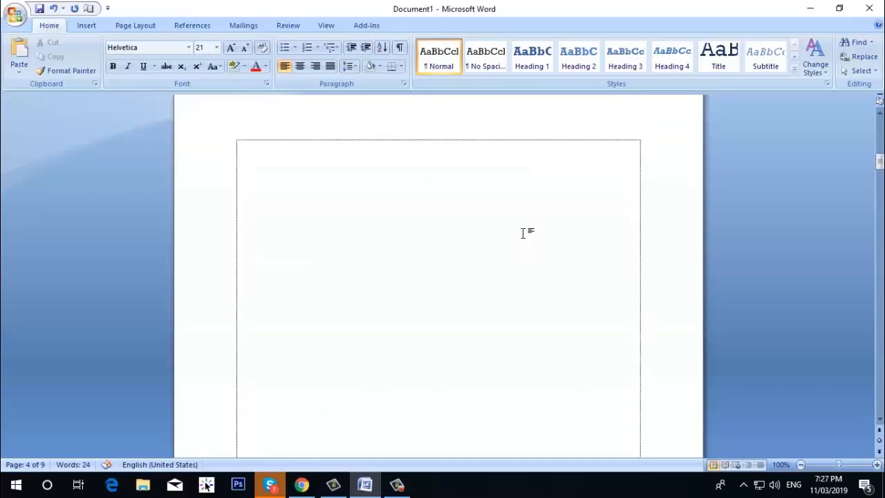
scroll(523, 232, "up", 6)
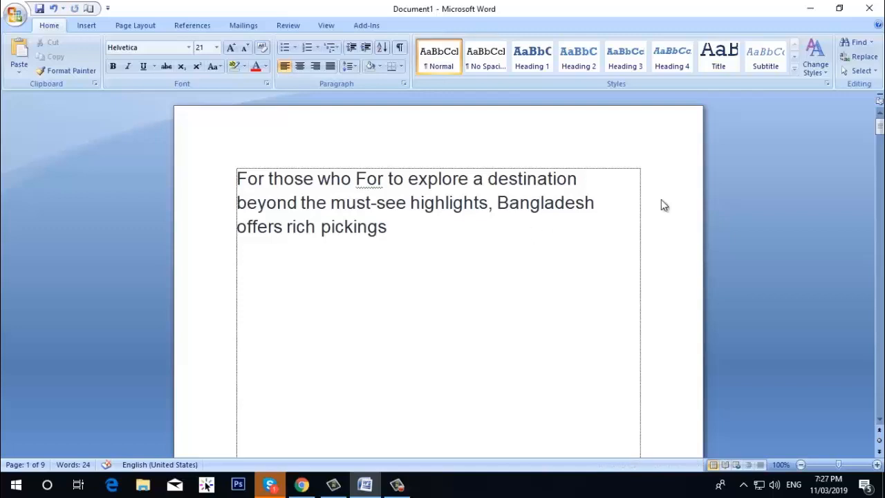
left_click(860, 70)
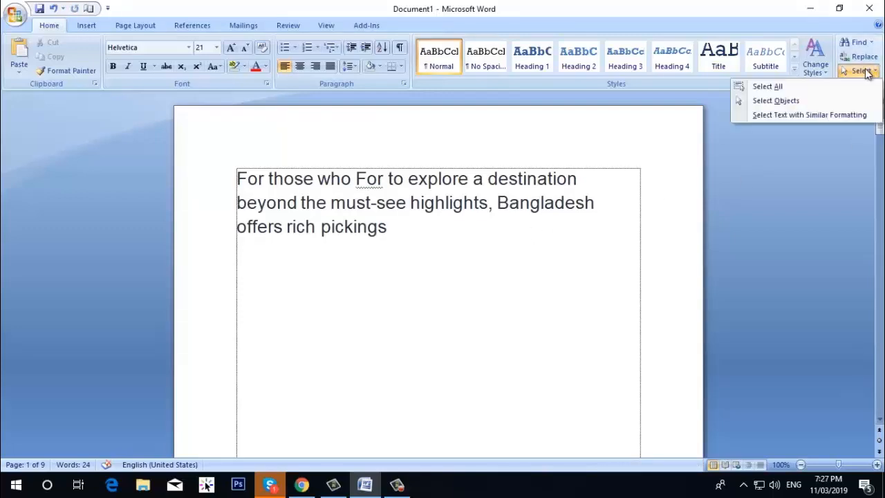
left_click(815, 91)
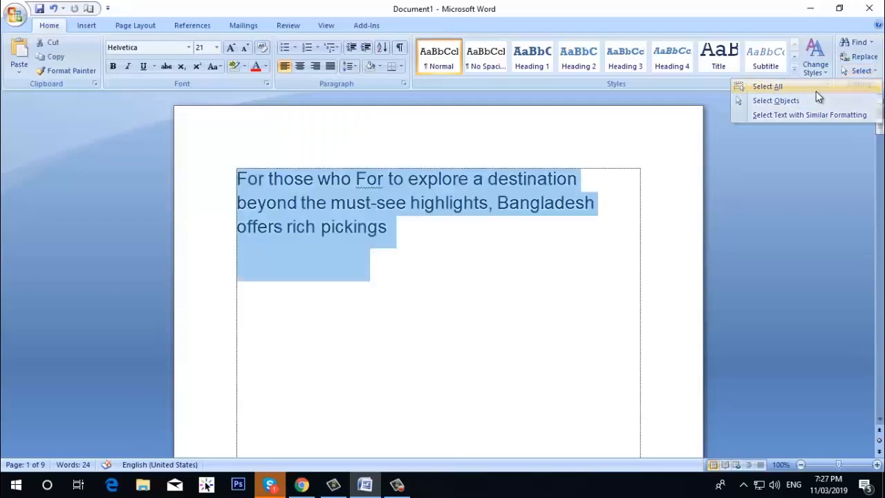
left_click(446, 221)
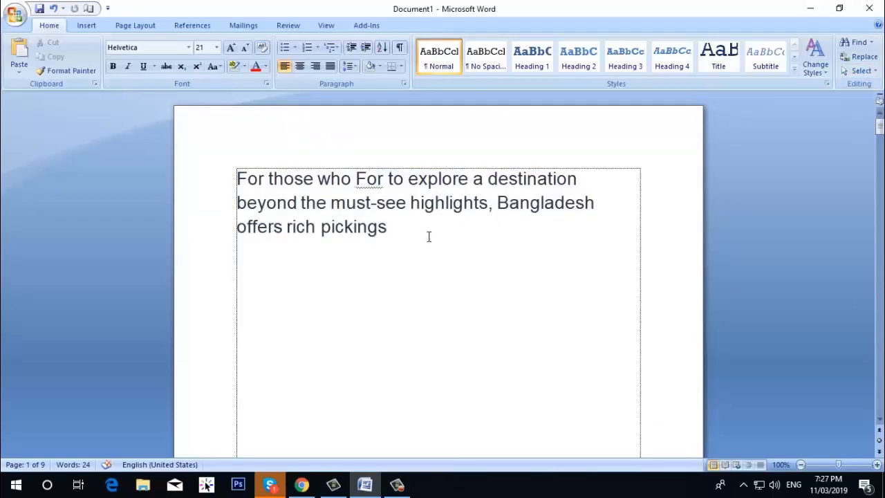
key("ctrl+a")
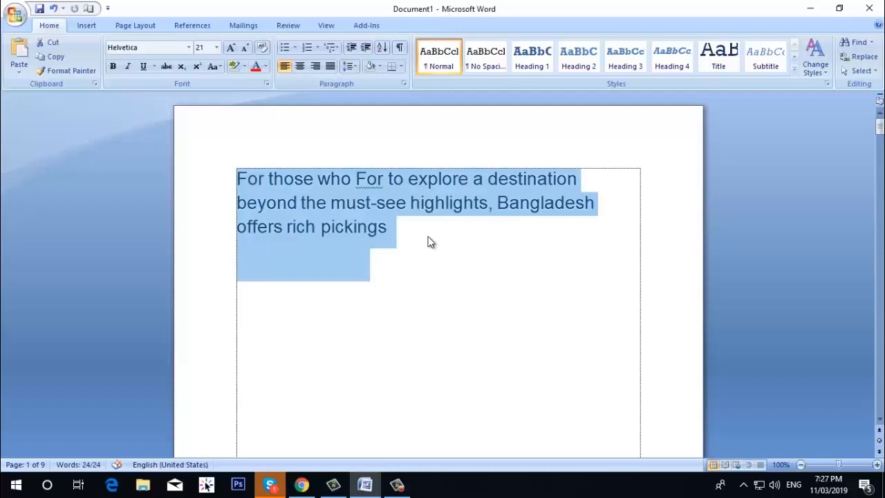
mouse_move(334, 483)
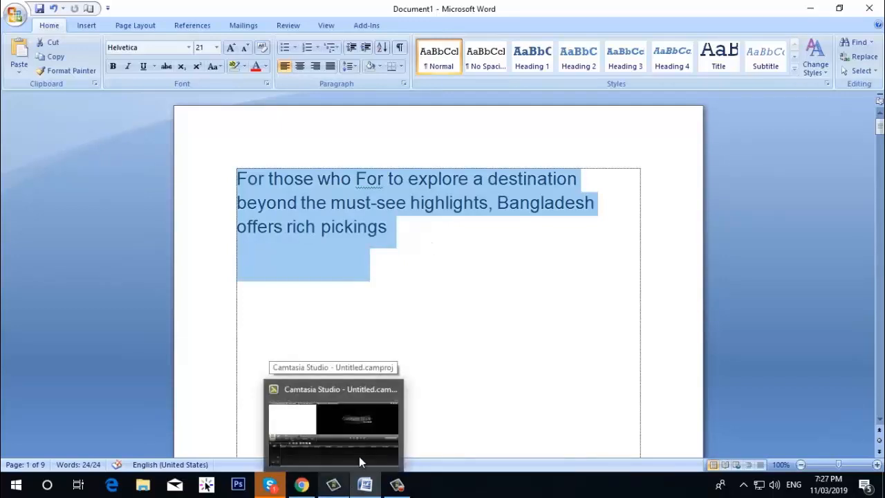
left_click(423, 279)
left_click(423, 234)
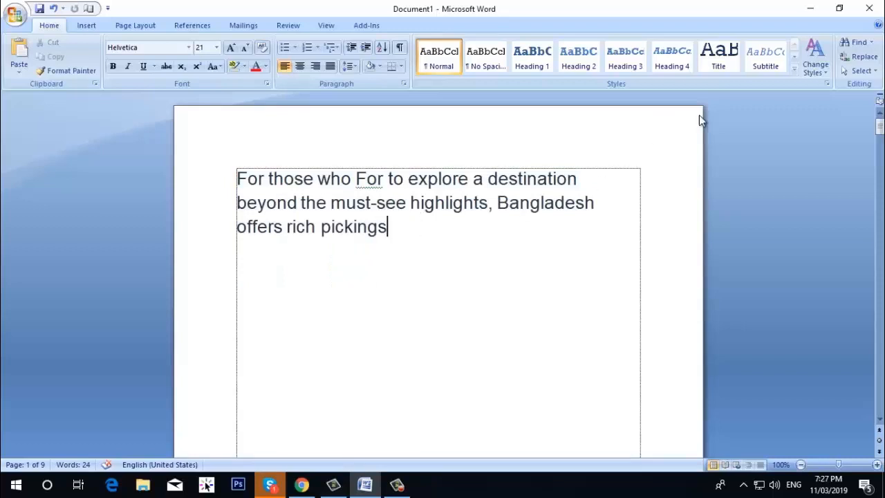
- Browse the built-in cover pages and insert the Pinstripes design at the start of the document
left_click(85, 27)
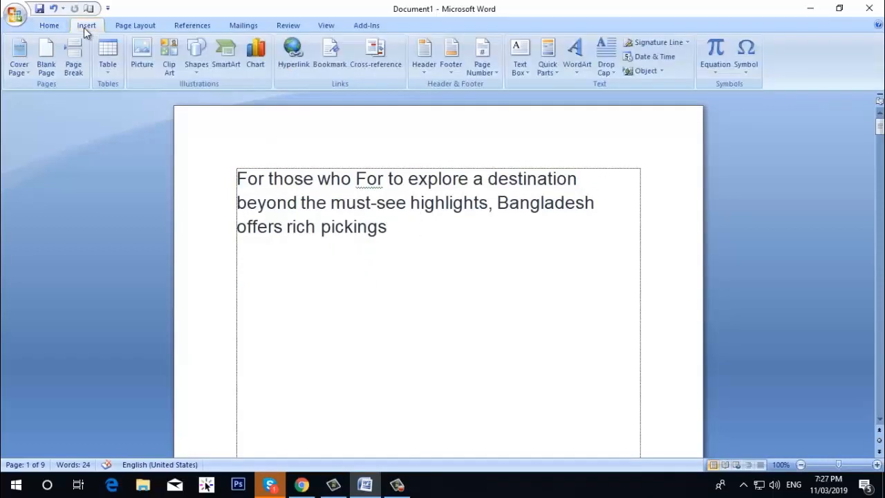
left_click(21, 63)
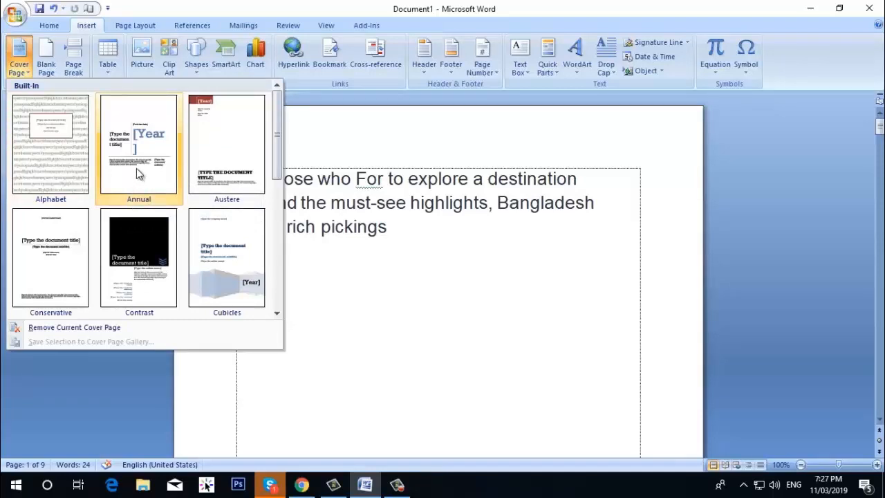
scroll(136, 168, "down", 3)
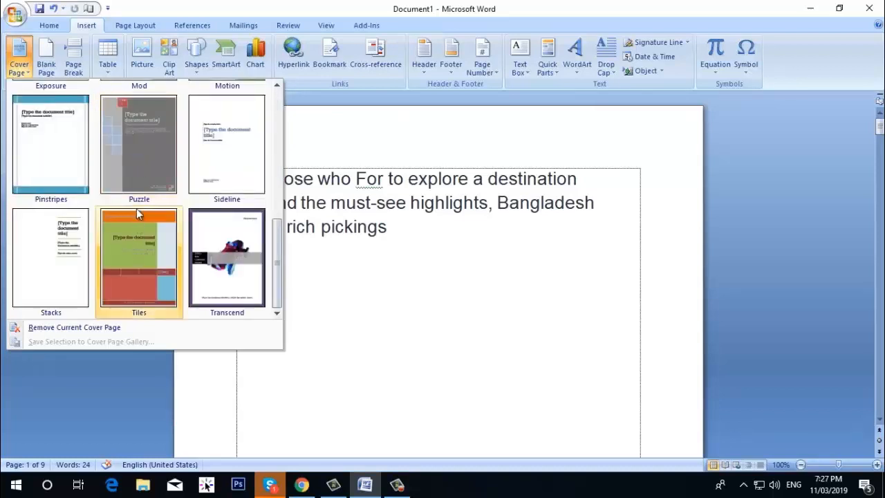
scroll(136, 208, "up", 3)
scroll(118, 173, "down", 3)
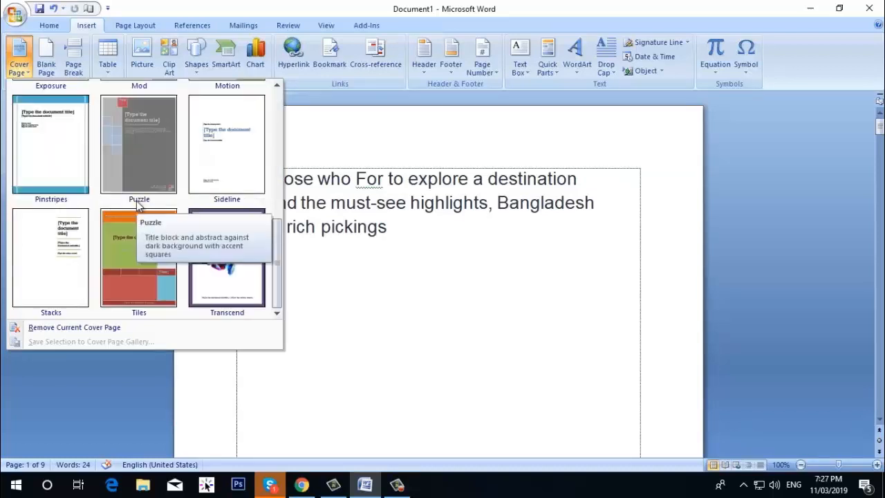
left_click(41, 143)
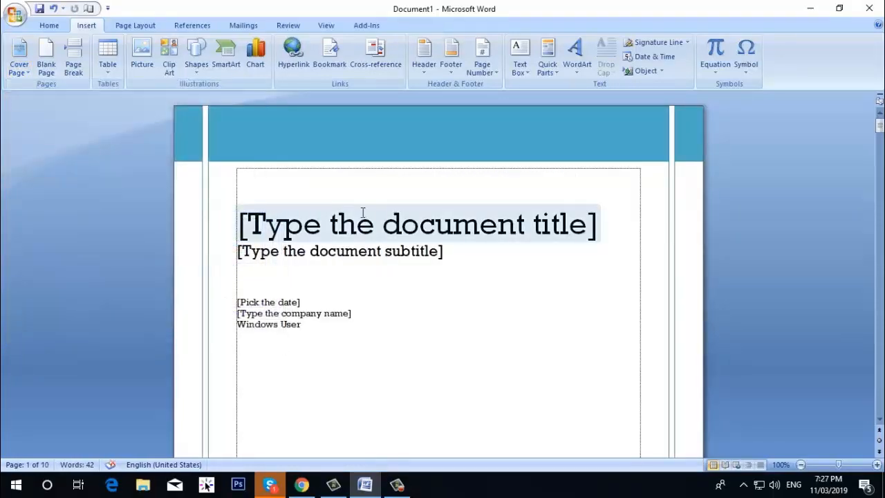
- Select the document title placeholder on the Pinstripes cover page and look over the page's layout
left_click(305, 219)
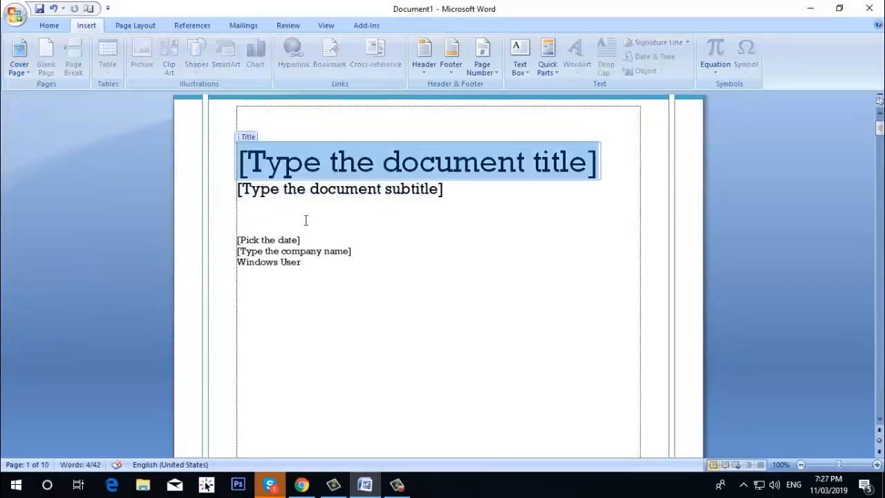
scroll(306, 219, "down", 10)
scroll(305, 219, "up", 8)
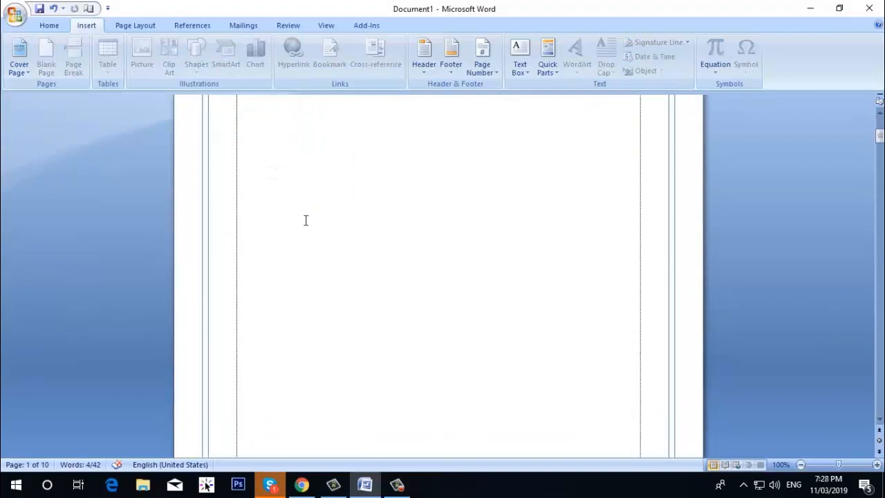
- Inspect the cover page's decoration by selecting the blue band above the title and the matching band at the foot of the page
left_click(310, 152)
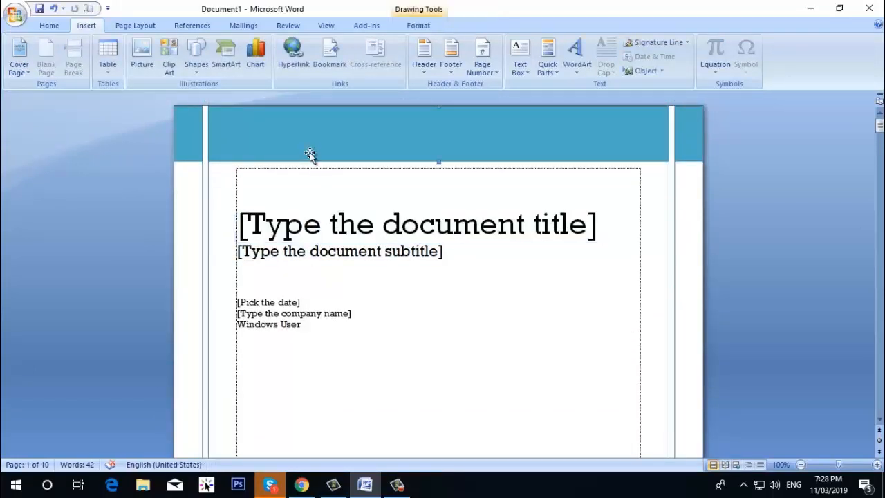
left_click(235, 201)
scroll(279, 301, "down", 5)
scroll(279, 300, "down", 5)
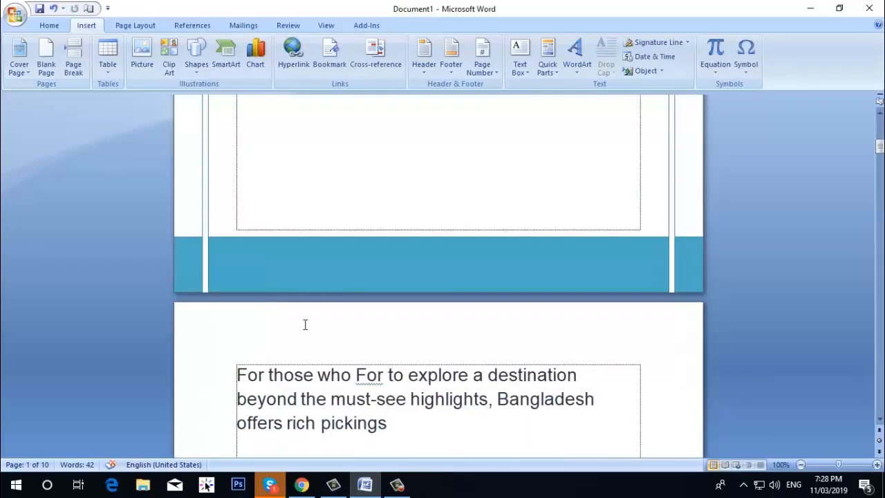
left_click(313, 276)
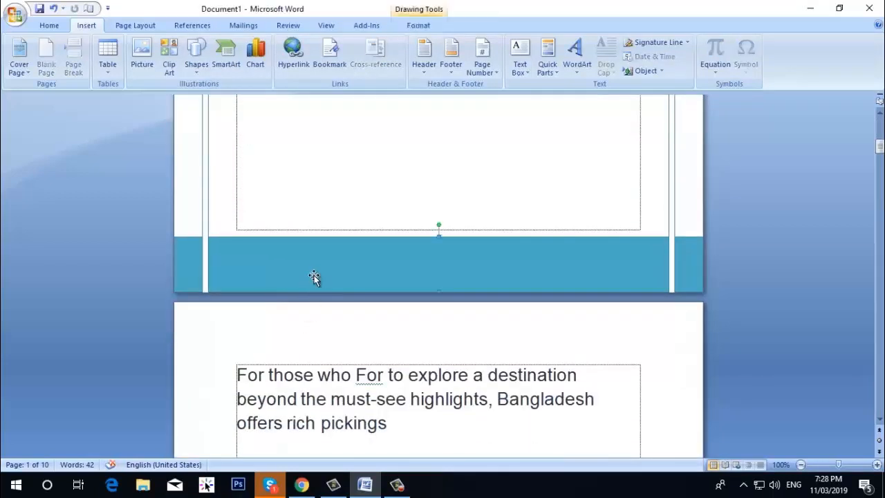
scroll(351, 244, "up", 15)
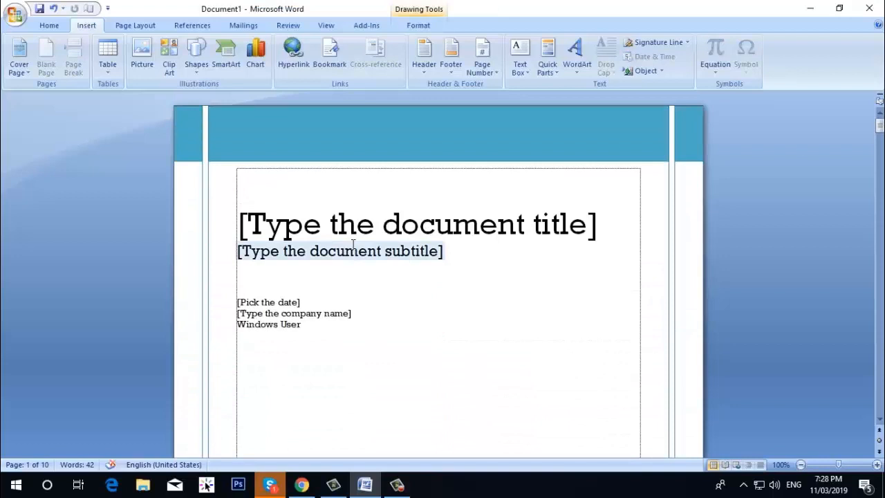
- Select the document subtitle placeholder on the cover page and place the cursor in the blank line above the date placeholder
left_click(352, 242)
left_click(359, 255)
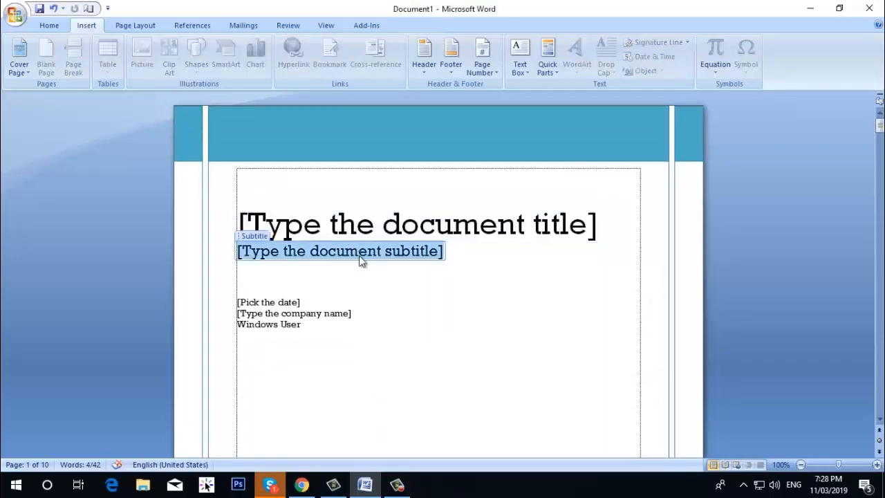
left_click(316, 326)
left_click(305, 287)
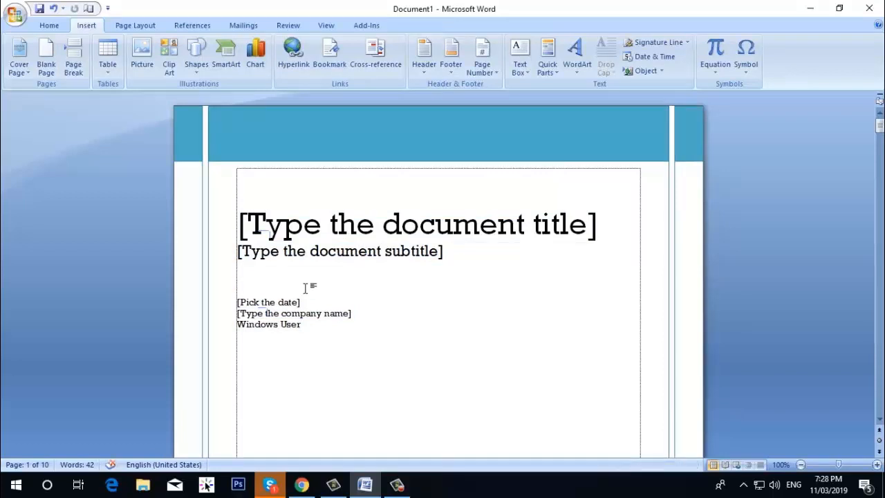
- View the built-in cover page designs again and close the gallery without choosing one
left_click(23, 73)
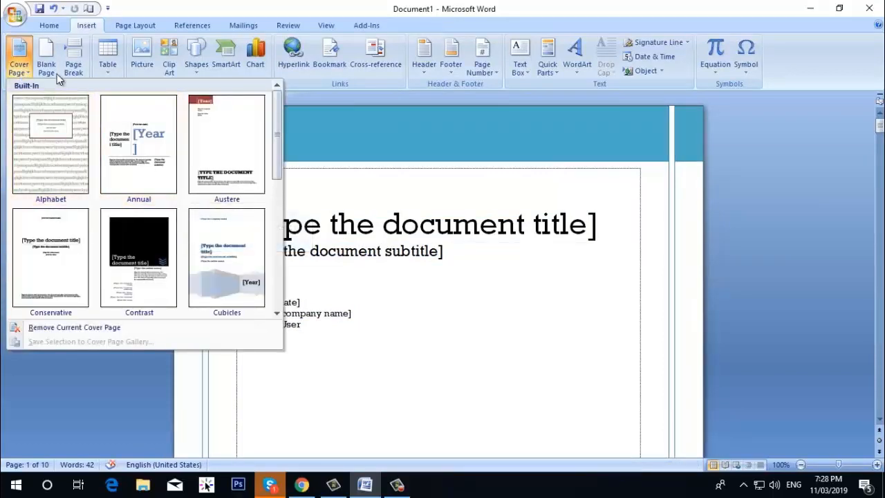
left_click(420, 314)
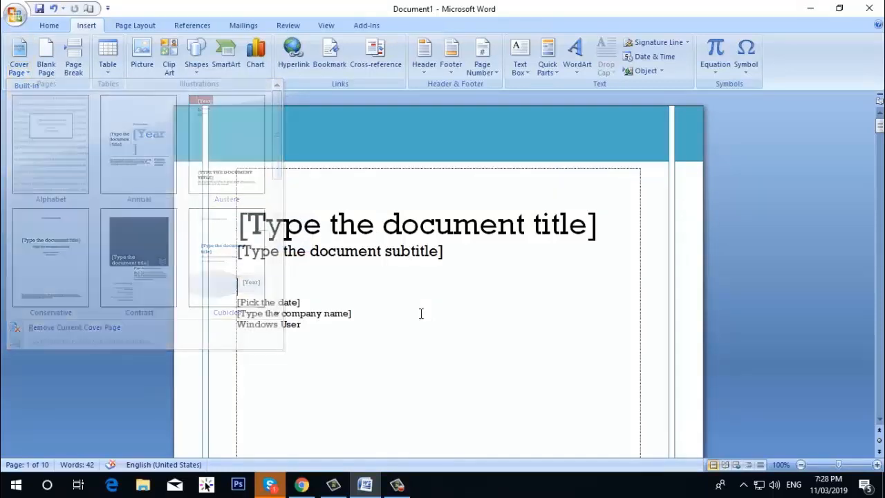